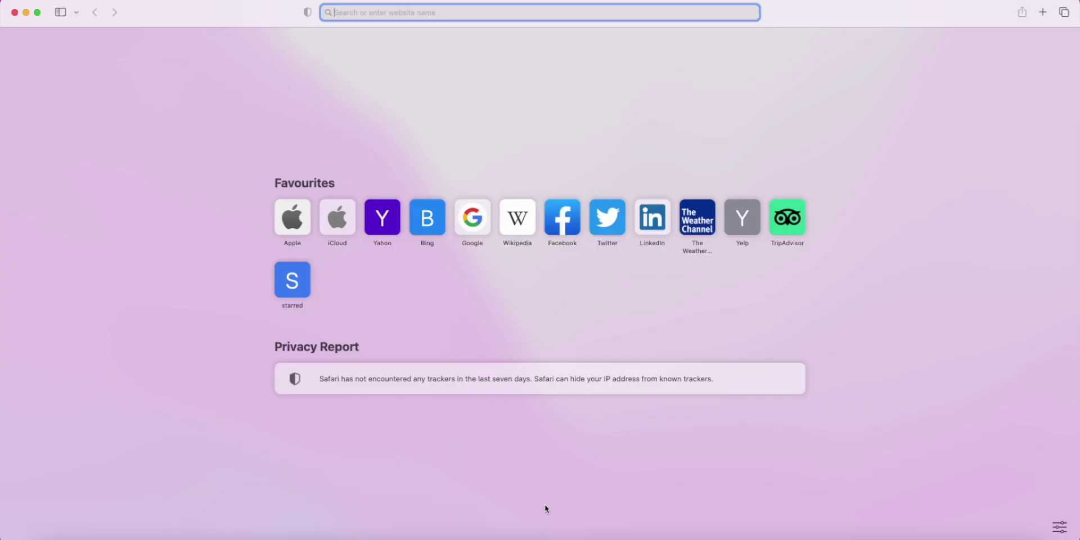
Step: Go to cloudns.net, sign in with the saved login, and open shareagg.com's management page
{"action": "type", "text": "clo"}
{"action": "key", "text": "Return"}
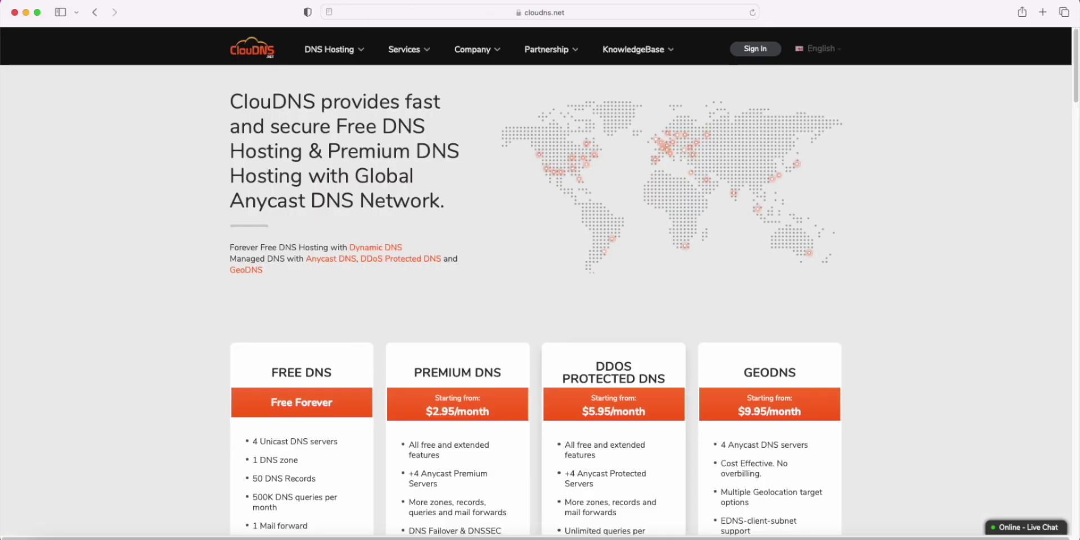
{"action": "left_click", "coordinate": [762, 57]}
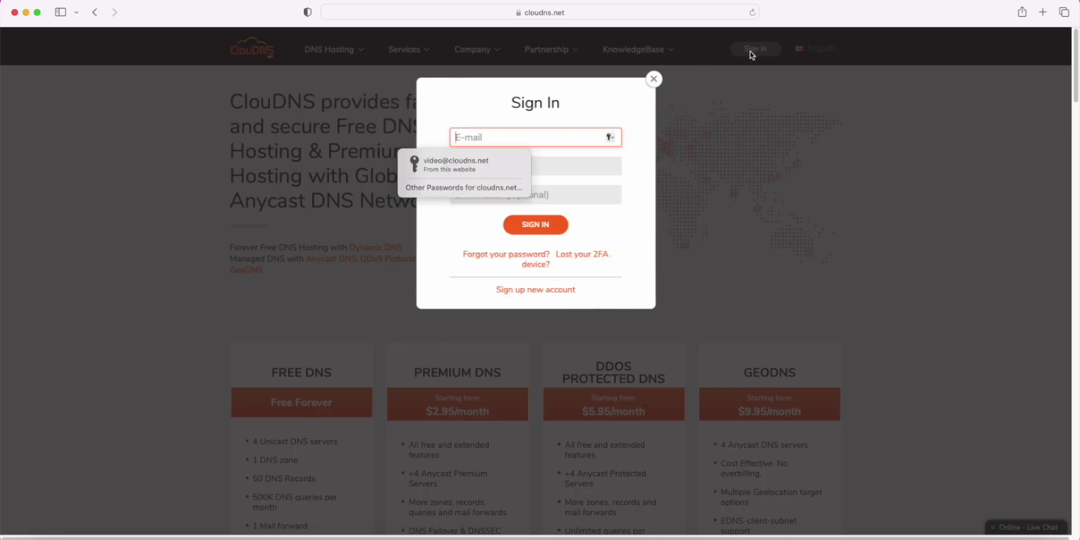
{"action": "left_click", "coordinate": [527, 157]}
{"action": "left_click", "coordinate": [528, 225]}
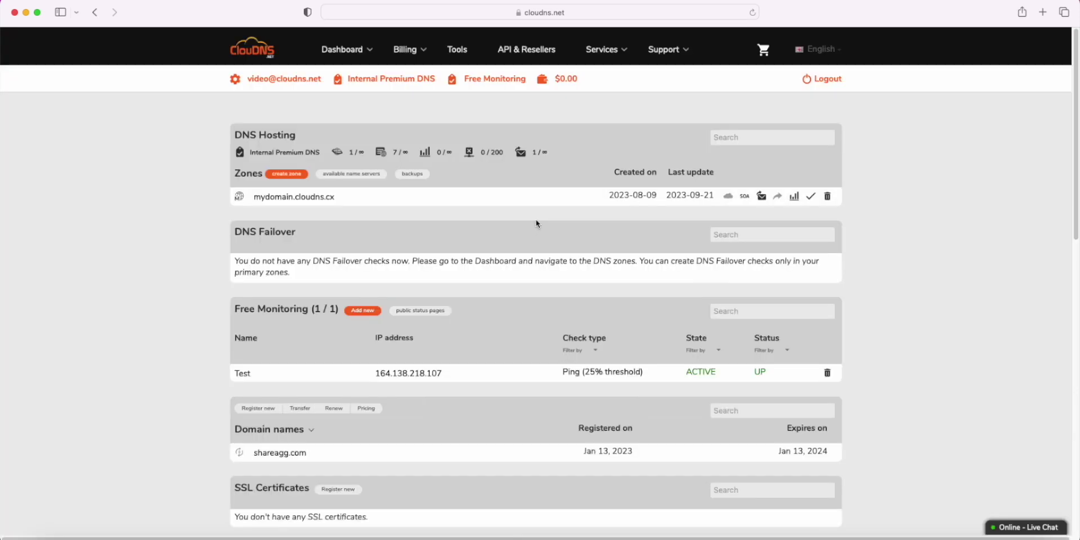
{"action": "left_click", "coordinate": [299, 453]}
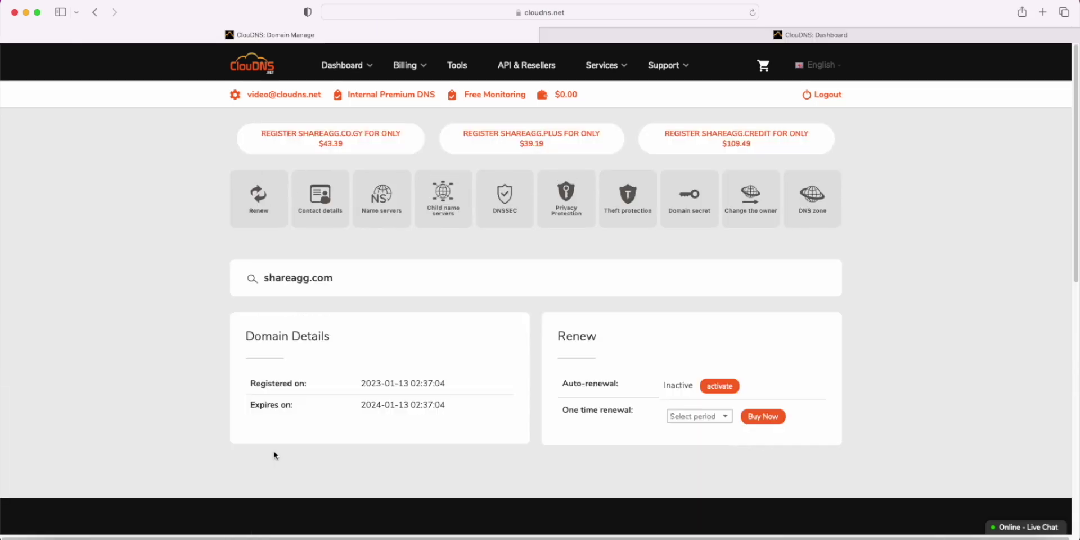
Step: Open shareagg.com's child name servers and copy pns21's IPv4 address 185.136.96.96 from the available name servers
{"action": "left_click", "coordinate": [440, 213]}
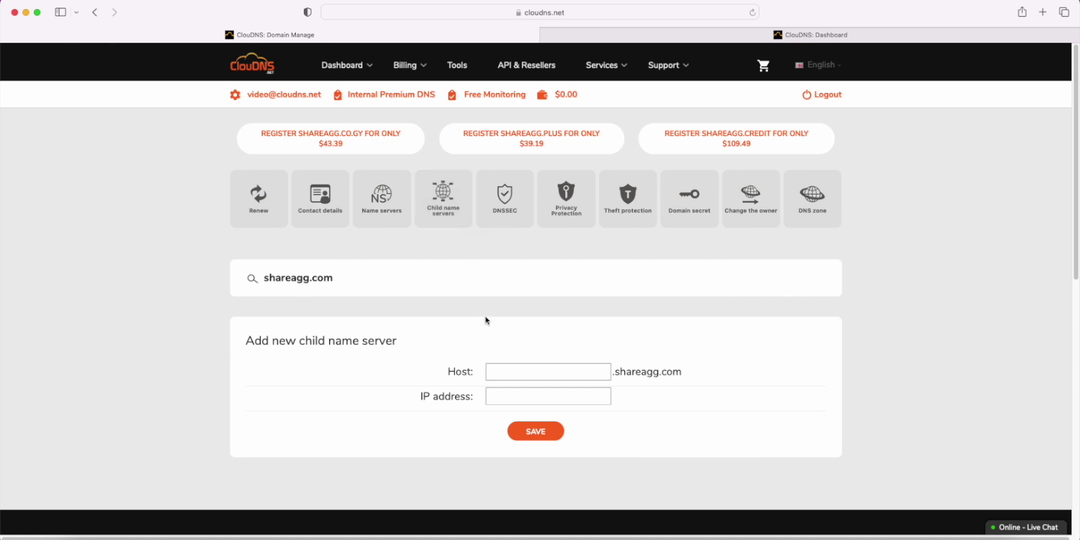
{"action": "left_click", "coordinate": [710, 38]}
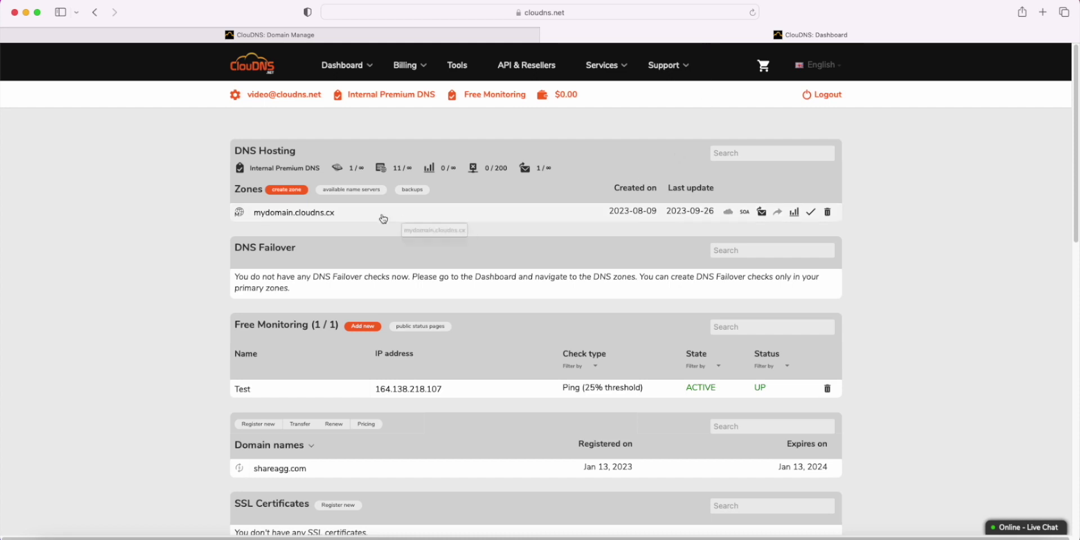
{"action": "left_click", "coordinate": [348, 192]}
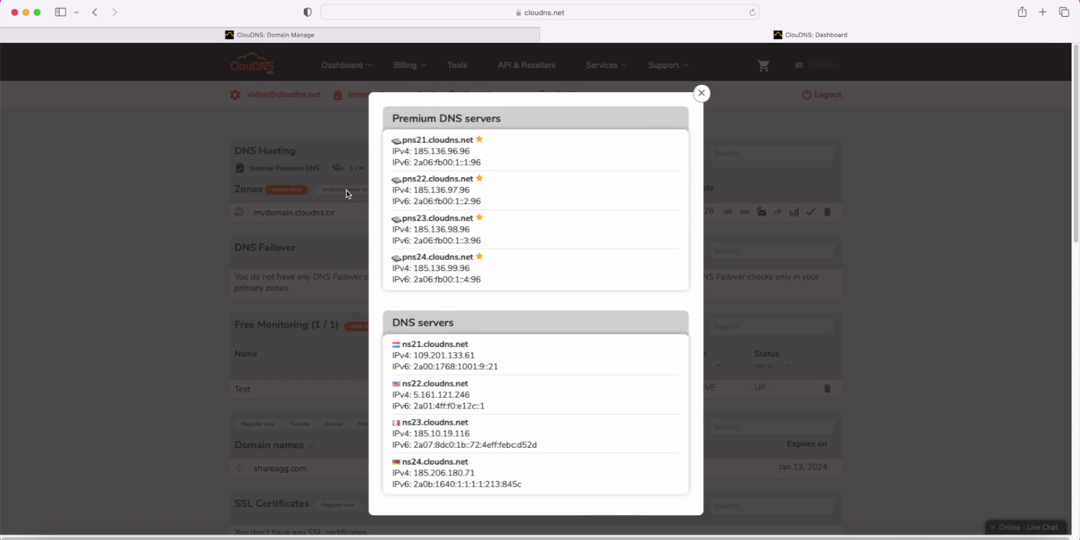
{"action": "left_click_drag", "start_coordinate": [414, 152], "coordinate": [468, 151]}
{"action": "key", "text": "super+c"}
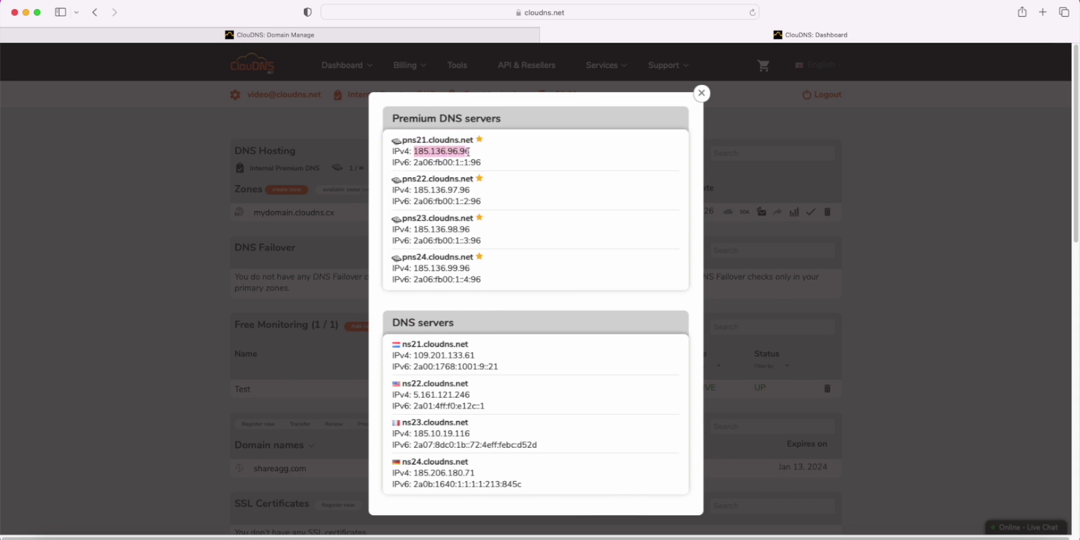
Step: Add child name server ns1.shareagg.com with IP 185.136.96.96
{"action": "left_click", "coordinate": [357, 36]}
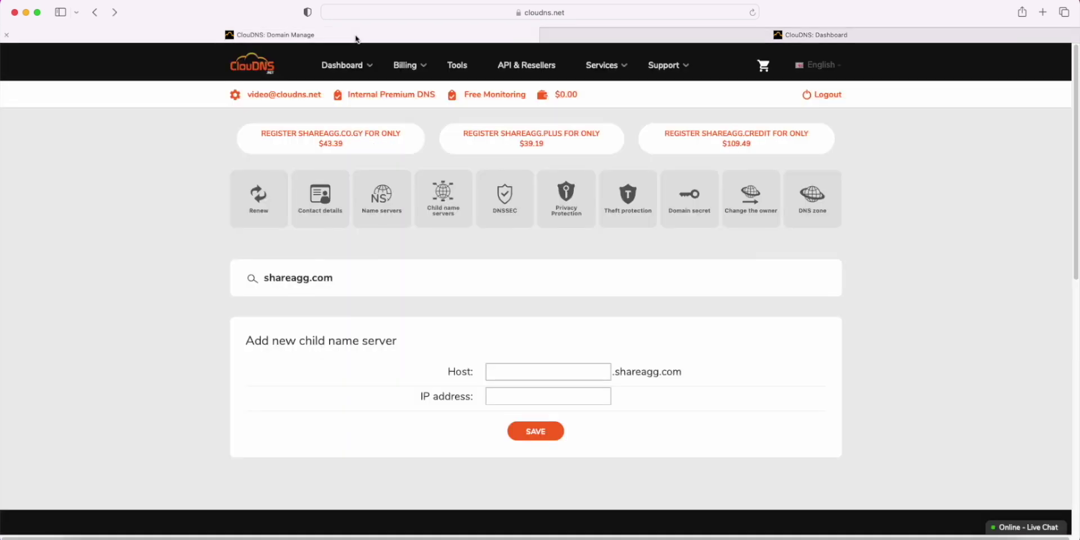
{"action": "left_click", "coordinate": [487, 372]}
{"action": "type", "text": "ns1"}
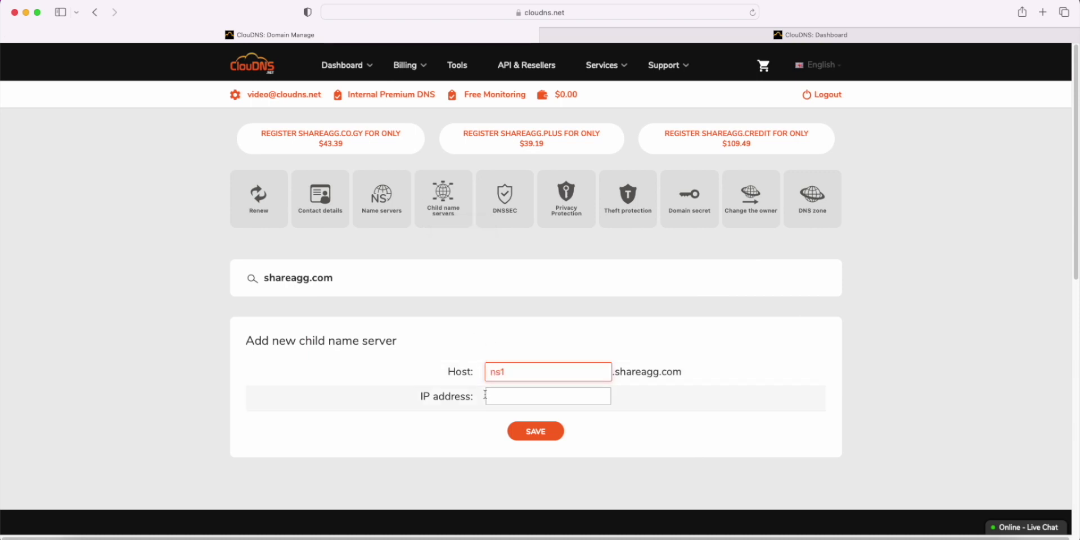
{"action": "left_click", "coordinate": [503, 396]}
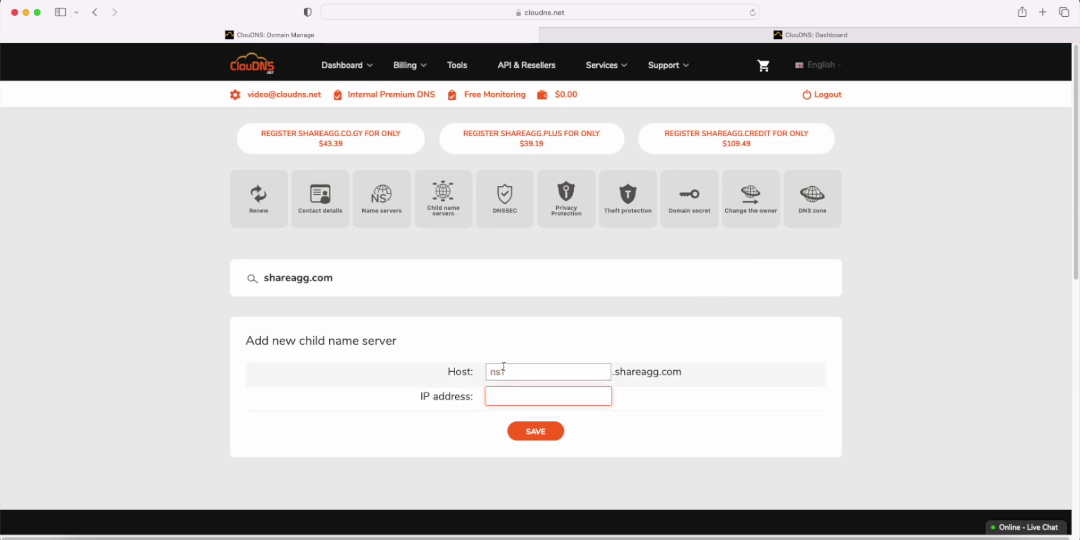
{"action": "key", "text": "super+v"}
{"action": "left_click", "coordinate": [533, 433]}
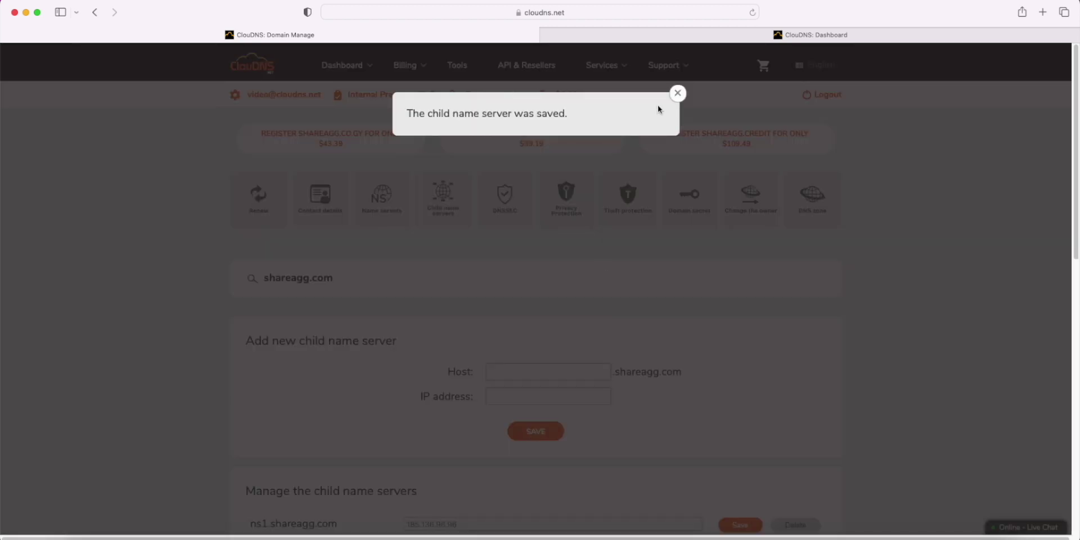
Step: Add child name server ns2.shareagg.com with pns22's IPv4 address 185.136.97.96
{"action": "left_click", "coordinate": [677, 95]}
{"action": "type", "text": "ns2"}
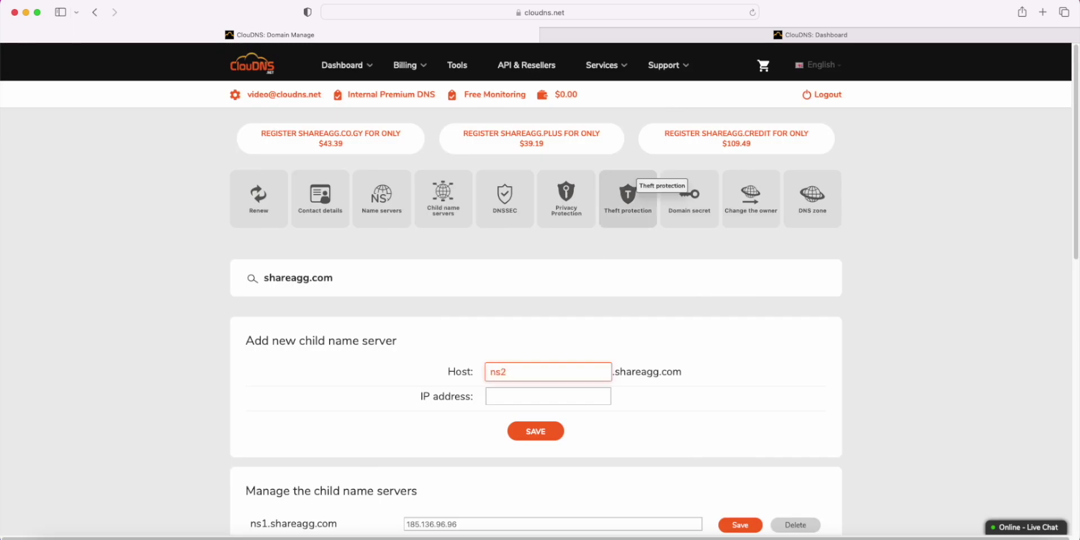
{"action": "left_click", "coordinate": [810, 35]}
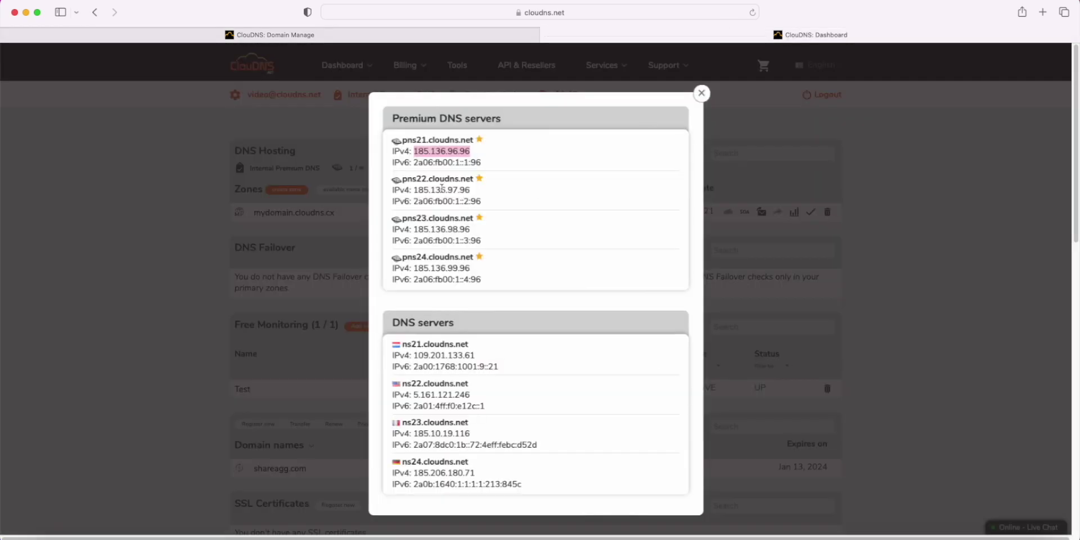
{"action": "left_click_drag", "start_coordinate": [415, 190], "coordinate": [472, 191]}
{"action": "key", "text": "super+c"}
{"action": "left_click", "coordinate": [413, 37]}
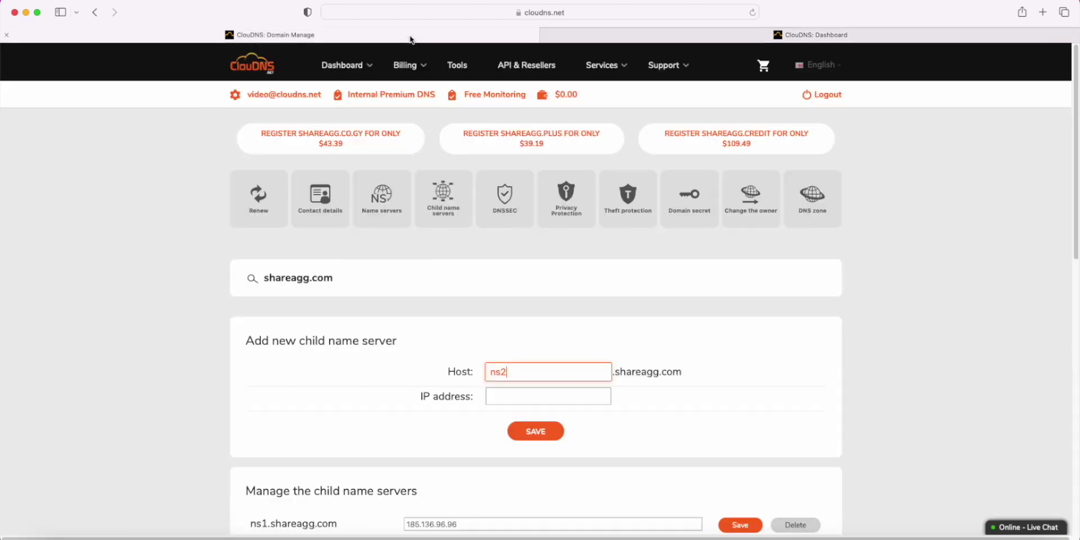
{"action": "left_click", "coordinate": [506, 396]}
{"action": "key", "text": "super+v"}
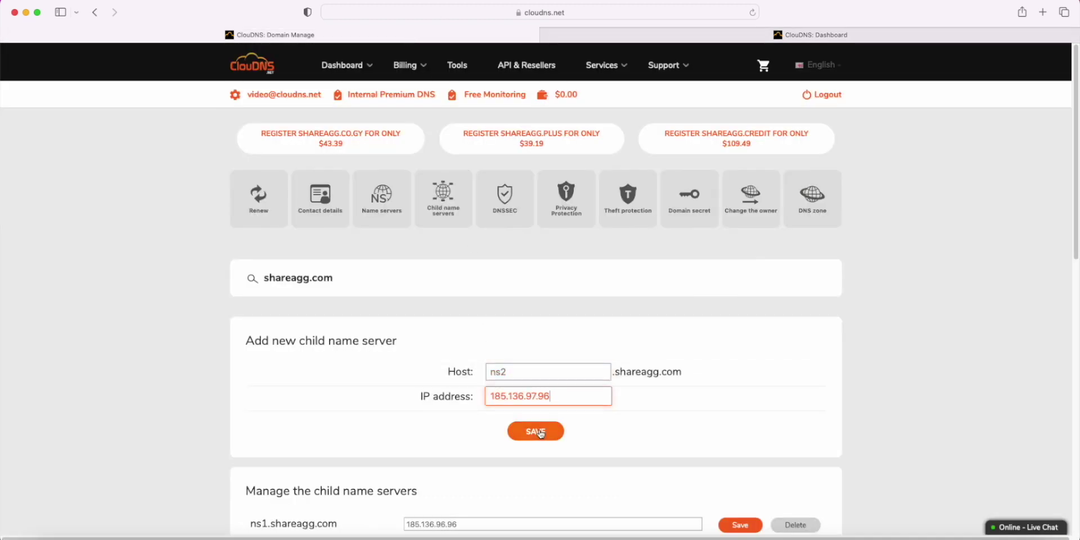
{"action": "left_click", "coordinate": [537, 430]}
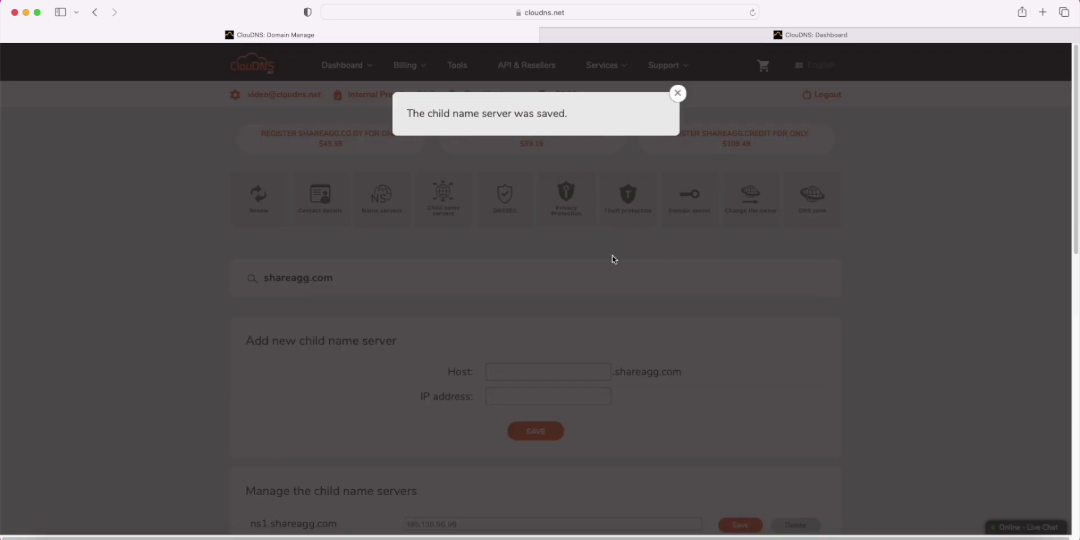
{"action": "left_click", "coordinate": [678, 96]}
{"action": "scroll", "coordinate": [596, 239], "scroll_direction": "down", "scroll_amount": 2}
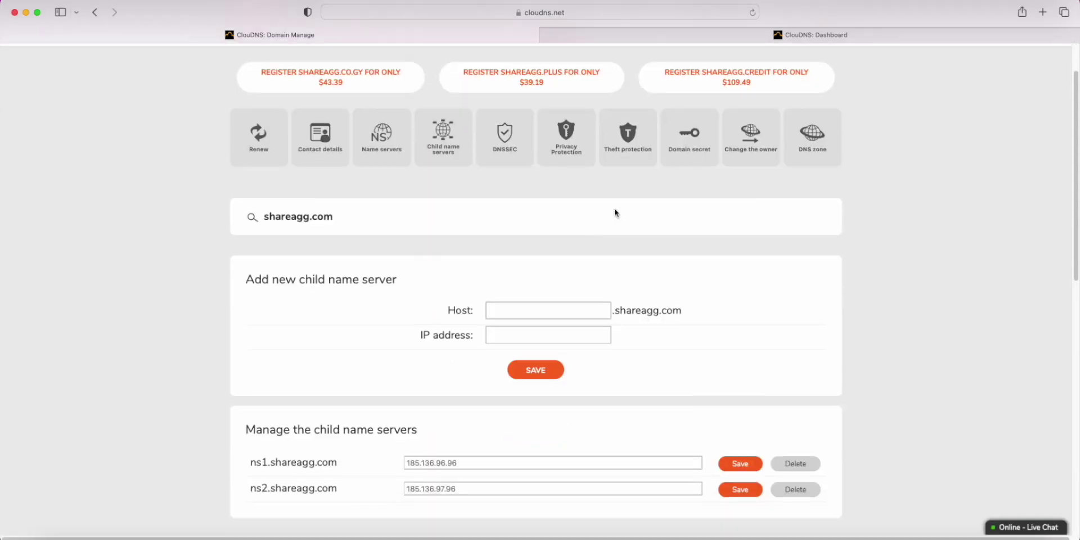
Step: Add child name server ns3.shareagg.com with pns23's IPv4 address 185.136.98.96
{"action": "left_click", "coordinate": [549, 309]}
{"action": "type", "text": "ns3"}
{"action": "left_click", "coordinate": [808, 36]}
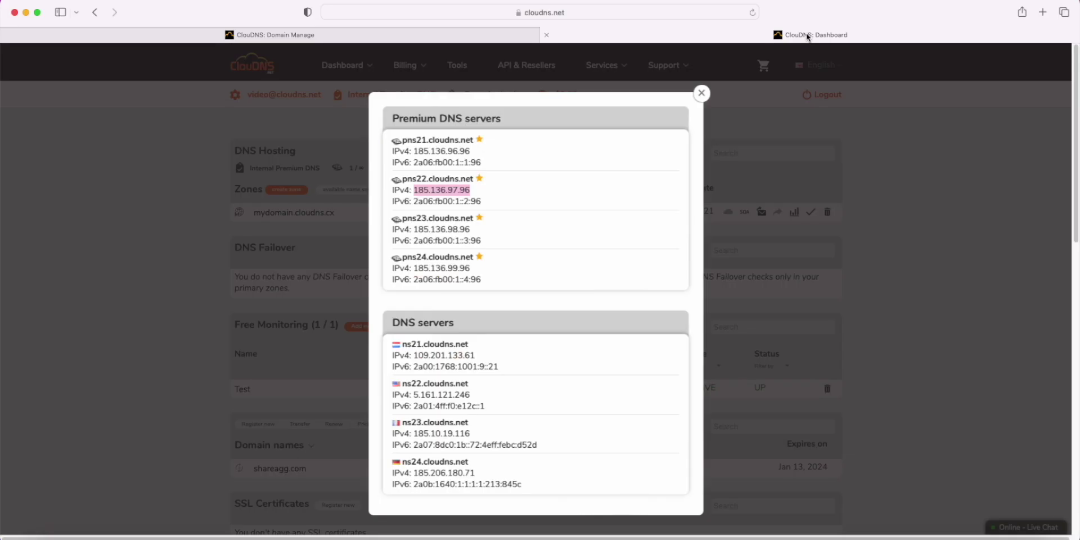
{"action": "left_click_drag", "start_coordinate": [415, 229], "coordinate": [471, 229]}
{"action": "key", "text": "super+c"}
{"action": "left_click", "coordinate": [366, 36]}
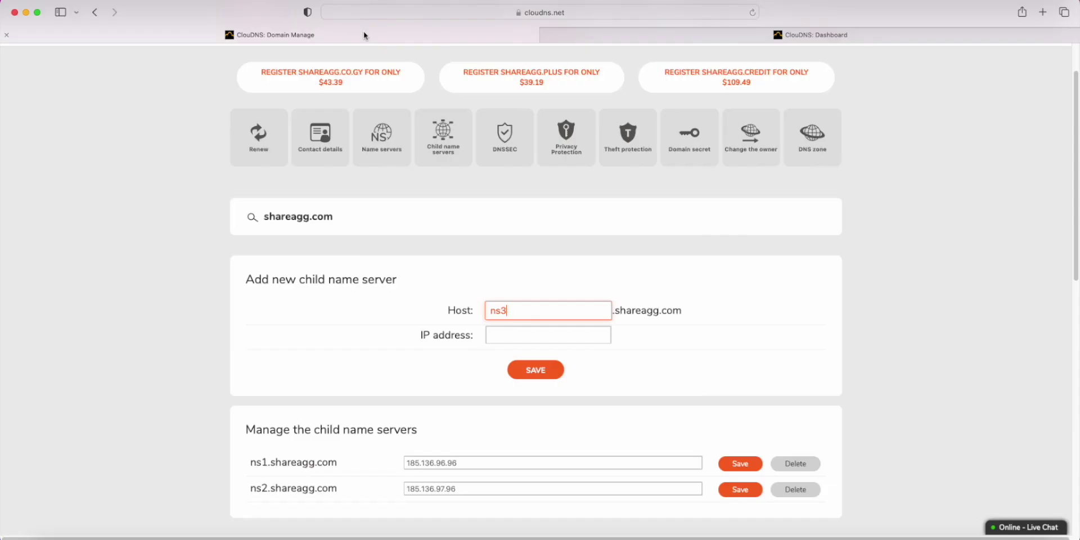
{"action": "left_click", "coordinate": [501, 332]}
{"action": "key", "text": "super+v"}
{"action": "left_click", "coordinate": [546, 369]}
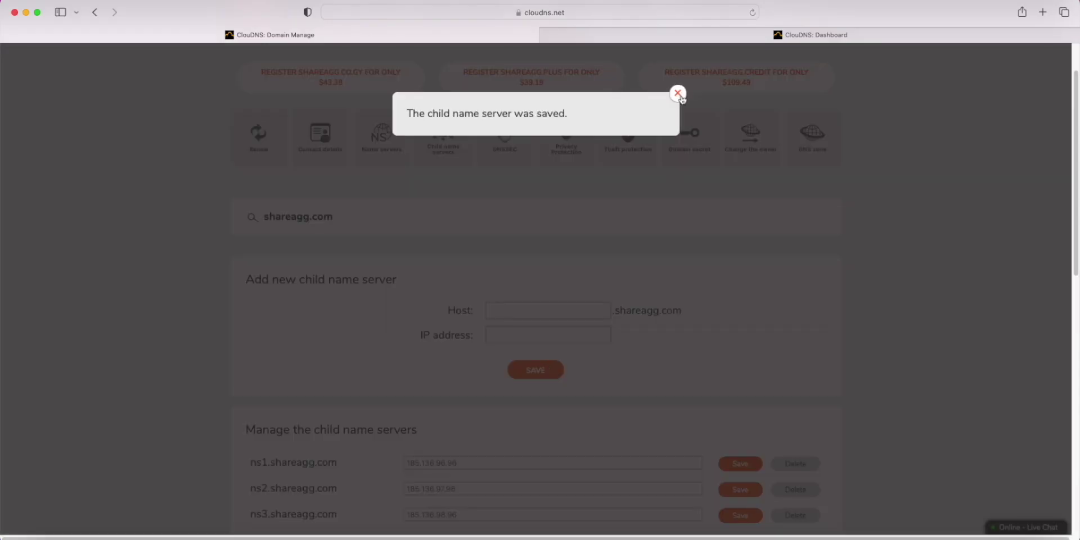
{"action": "left_click", "coordinate": [678, 96]}
Step: Add child name server ns4.shareagg.com with pns24's IPv4 address 185.136.99.96
{"action": "left_click", "coordinate": [531, 308]}
{"action": "type", "text": "n"}
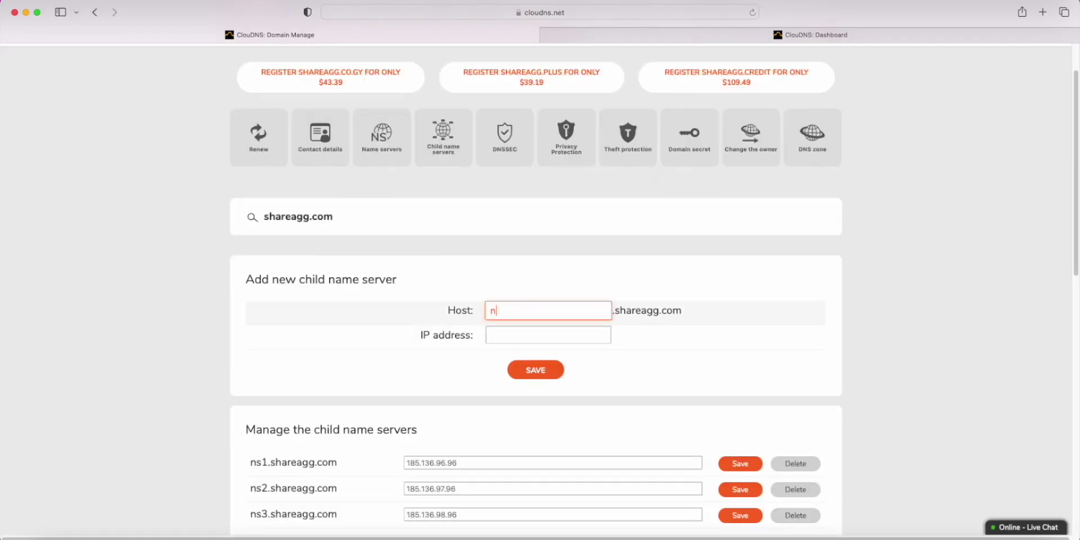
{"action": "type", "text": "s4"}
{"action": "key", "text": "ctrl+Tab"}
{"action": "left_click_drag", "start_coordinate": [415, 268], "coordinate": [469, 266]}
{"action": "key", "text": "super+c"}
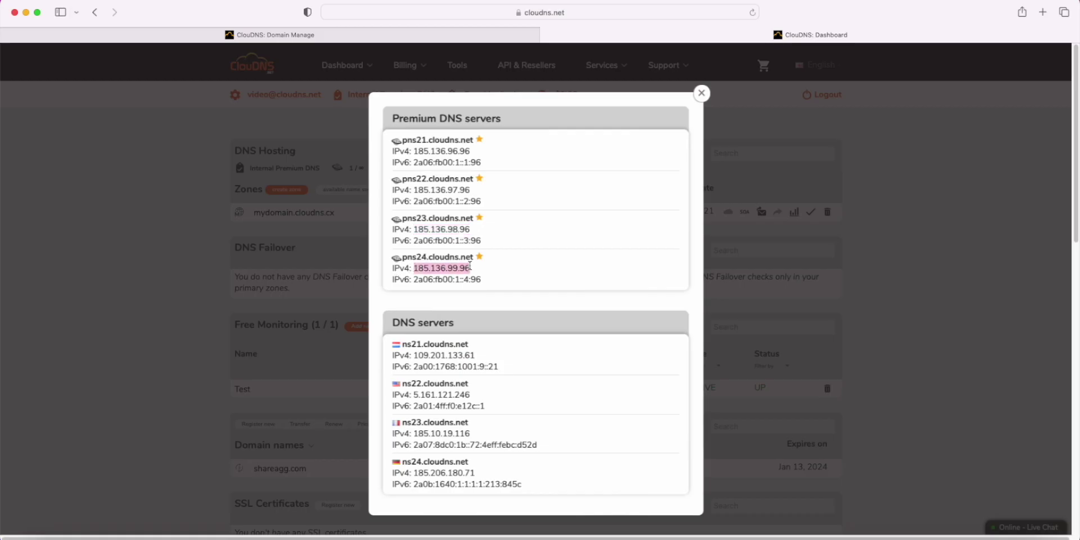
{"action": "left_click", "coordinate": [450, 29]}
{"action": "left_click", "coordinate": [508, 335]}
{"action": "key", "text": "super+v"}
{"action": "left_click", "coordinate": [558, 370]}
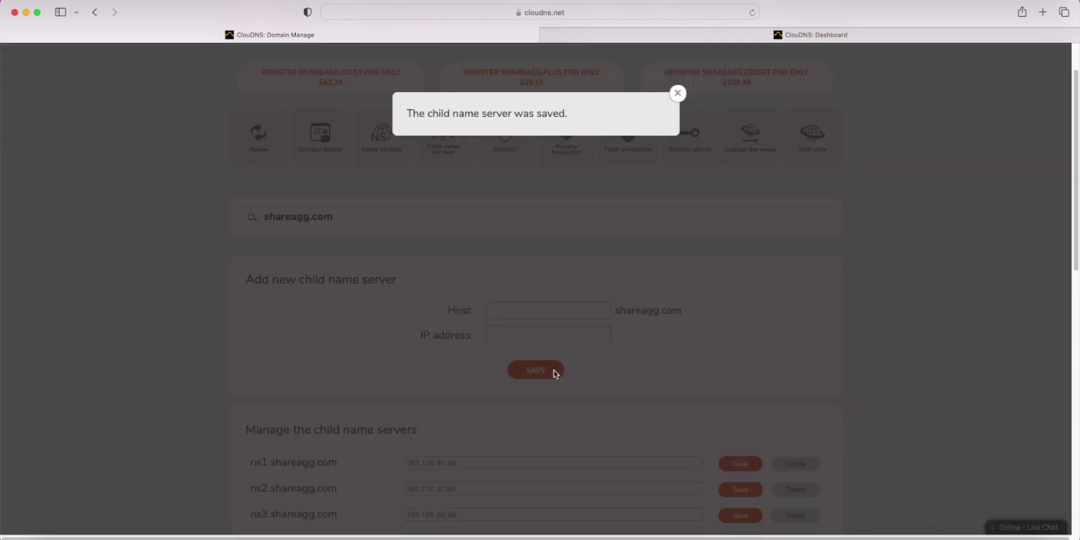
{"action": "left_click", "coordinate": [674, 100]}
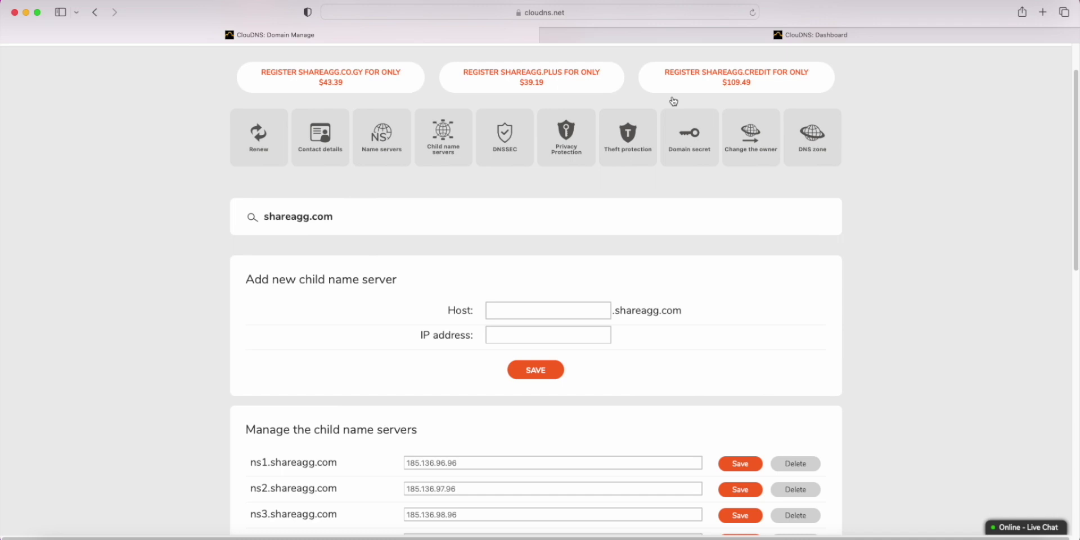
{"action": "scroll", "coordinate": [509, 246], "scroll_direction": "up", "scroll_amount": 2}
Step: From the dashboard, create a Master DNS zone for the domain shareagg.com
{"action": "left_click", "coordinate": [270, 69]}
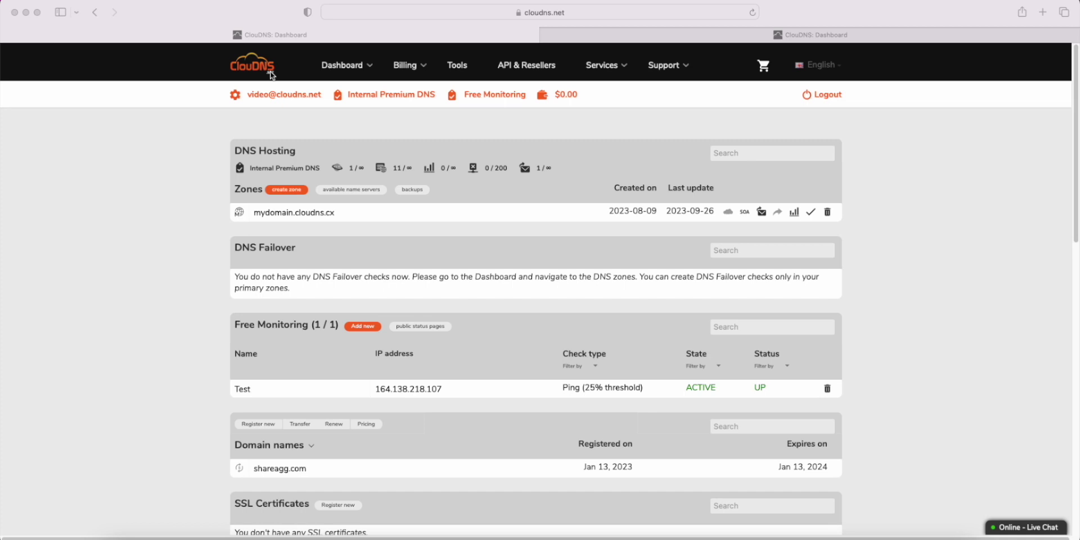
{"action": "left_click", "coordinate": [294, 190]}
{"action": "left_click", "coordinate": [295, 190]}
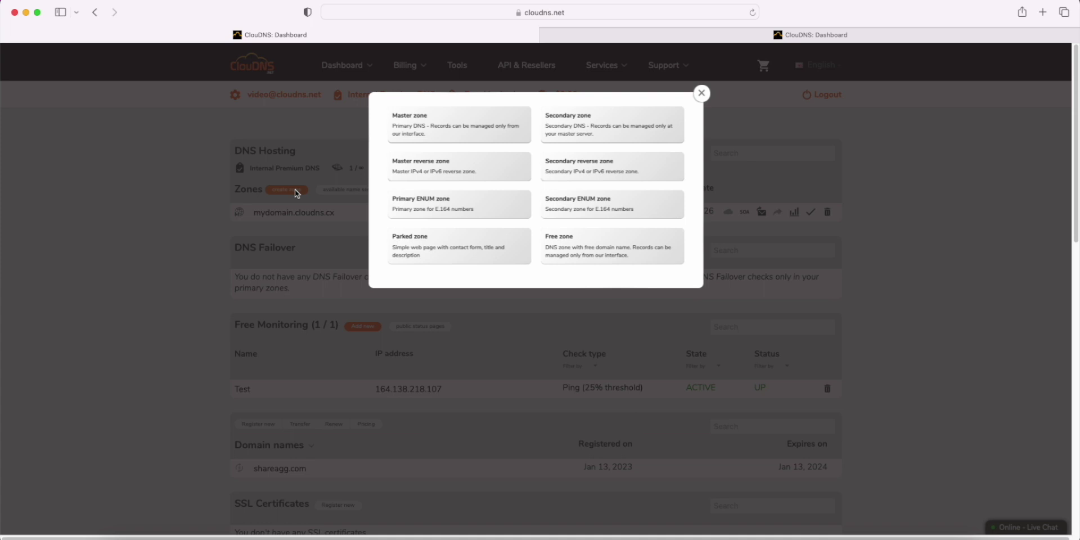
{"action": "left_click", "coordinate": [416, 124]}
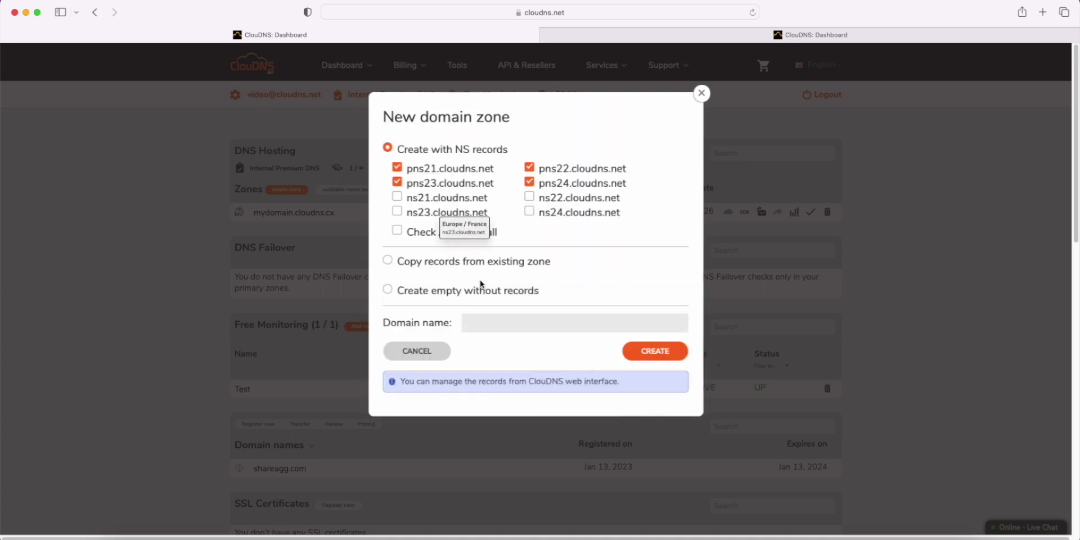
{"action": "left_click", "coordinate": [498, 318]}
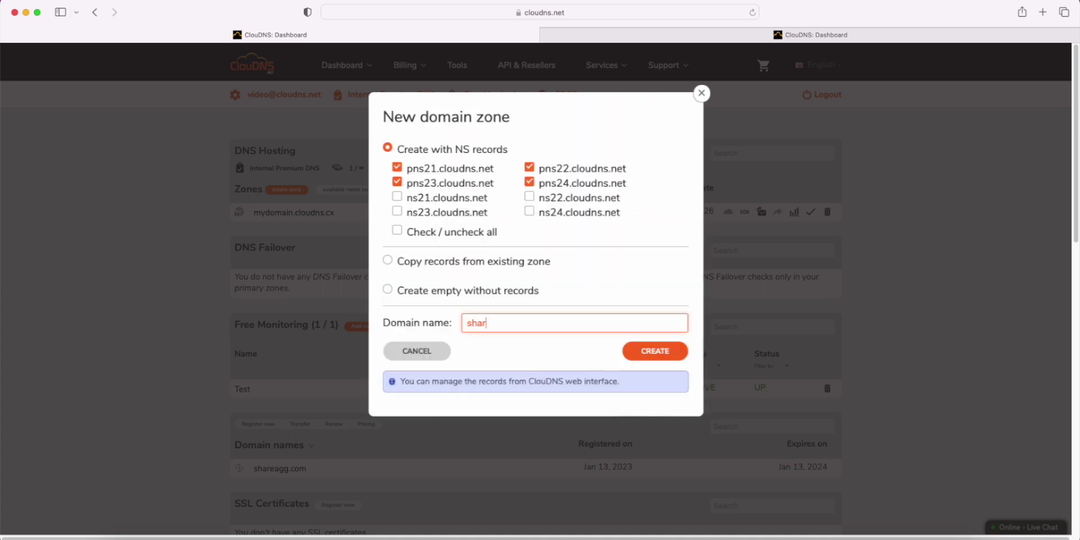
{"action": "type", "text": "shareagg.com"}
{"action": "left_click", "coordinate": [664, 353]}
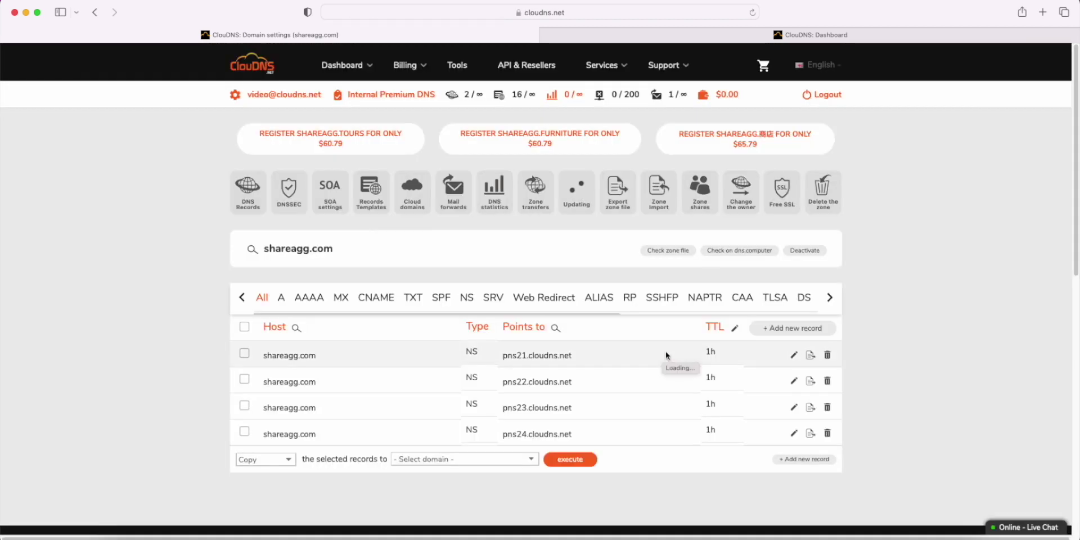
Step: Add an A record for ns1 pointing to 185.136.96.96
{"action": "left_click", "coordinate": [792, 330]}
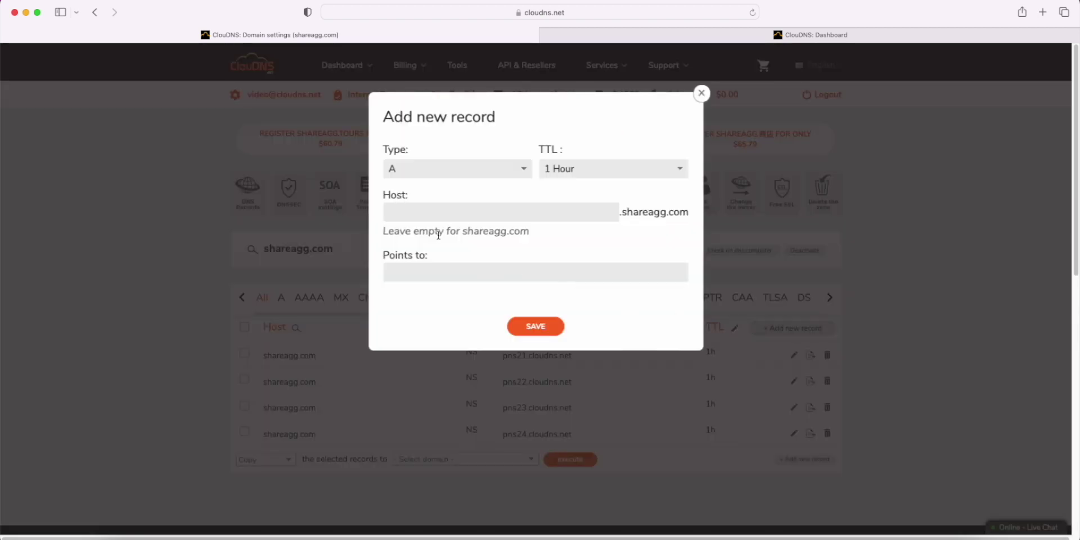
{"action": "left_click", "coordinate": [430, 211]}
{"action": "type", "text": "ns1"}
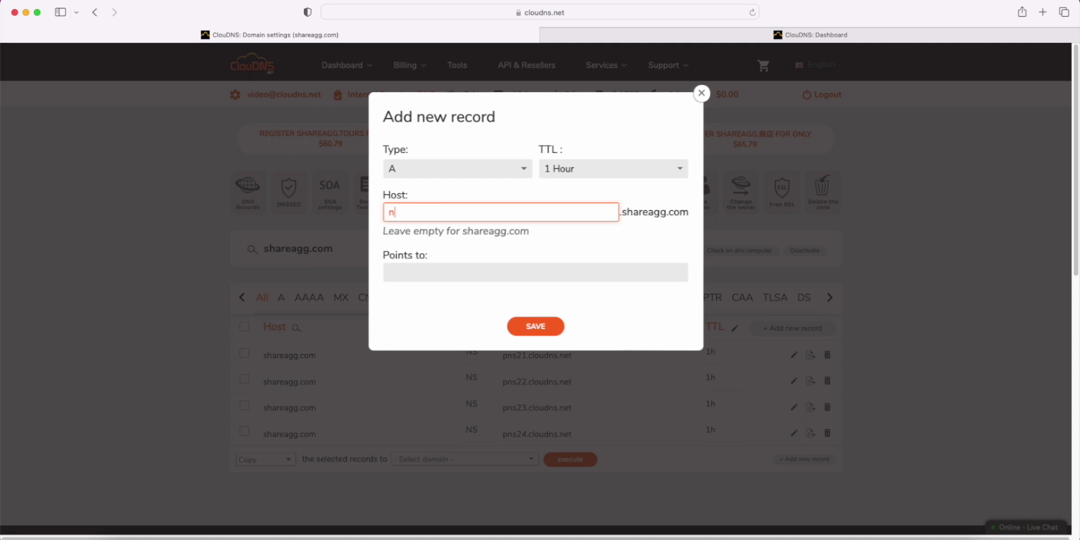
{"action": "left_click", "coordinate": [473, 272]}
{"action": "left_click", "coordinate": [581, 38]}
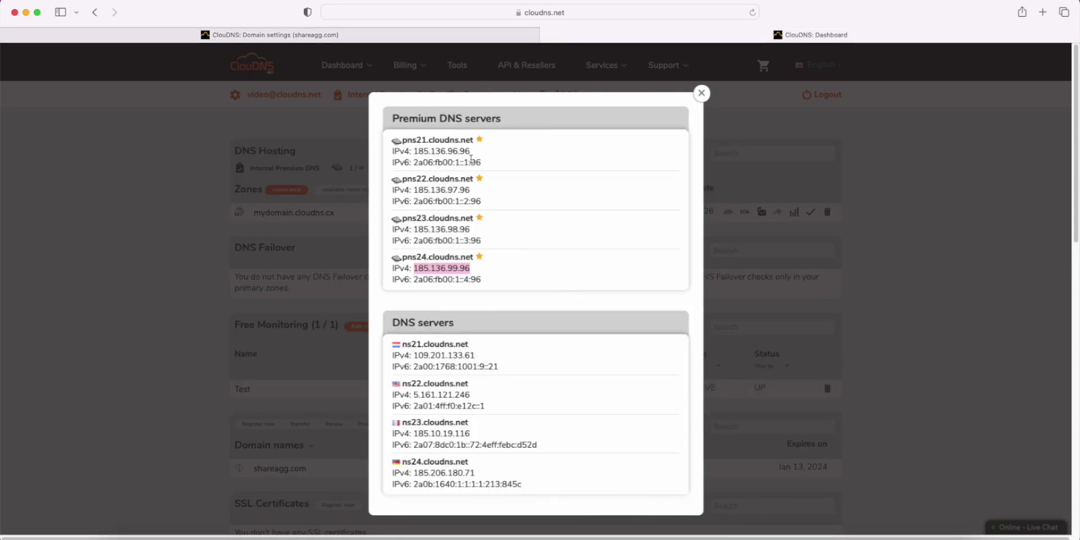
{"action": "left_click_drag", "start_coordinate": [471, 158], "coordinate": [414, 152]}
{"action": "key", "text": "super+c"}
{"action": "left_click", "coordinate": [244, 33]}
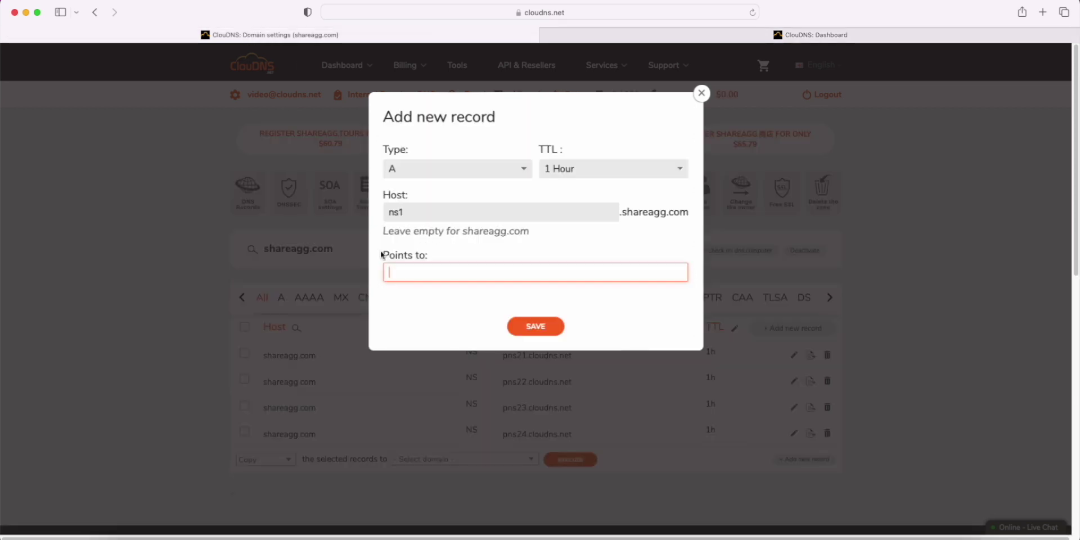
{"action": "key", "text": "super+v"}
{"action": "left_click", "coordinate": [535, 327]}
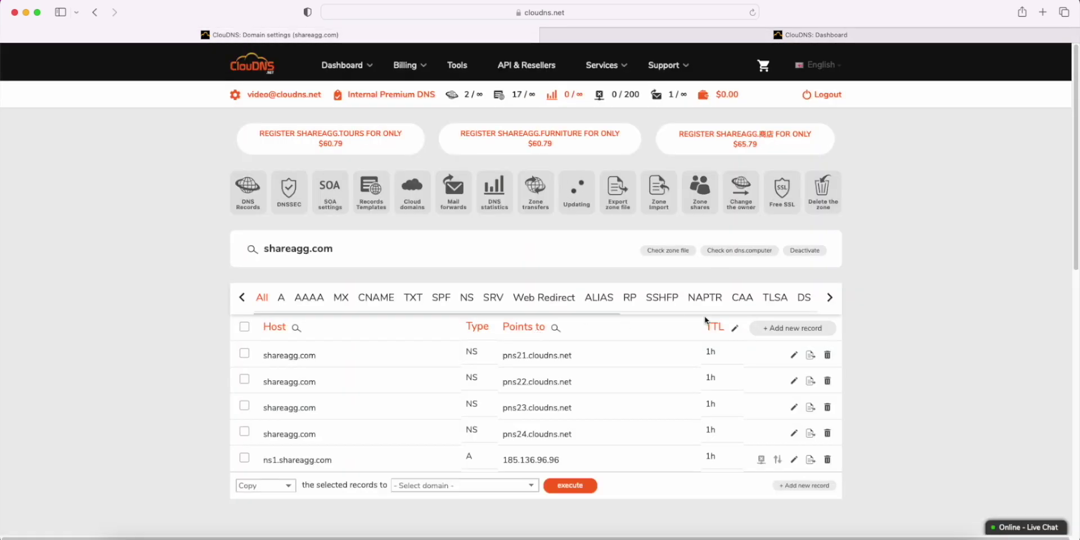
Step: Add an A record for ns2 pointing to 185.136.97.96
{"action": "left_click", "coordinate": [771, 328]}
{"action": "left_click", "coordinate": [467, 215]}
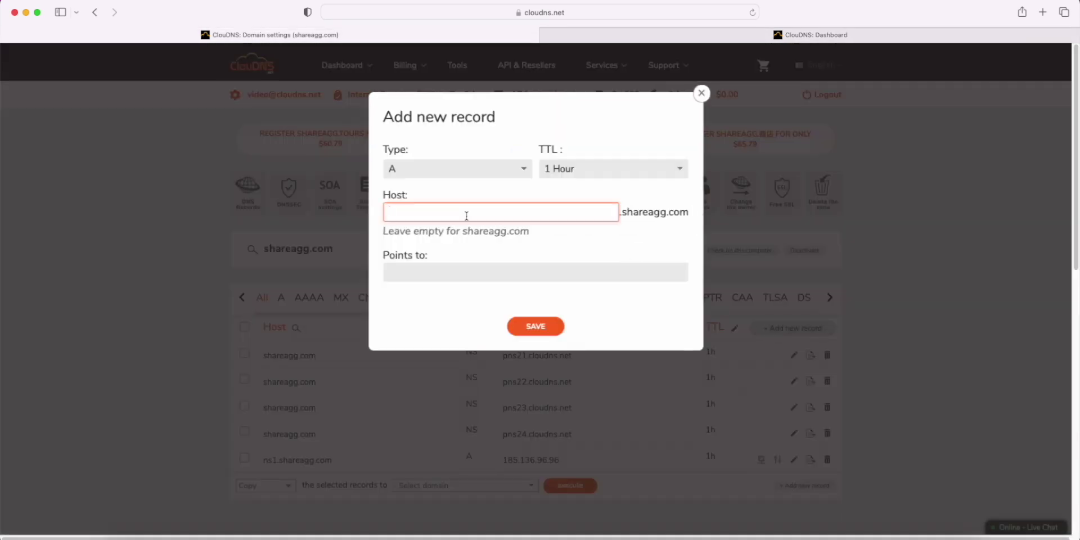
{"action": "type", "text": "ns2"}
{"action": "left_click", "coordinate": [588, 34]}
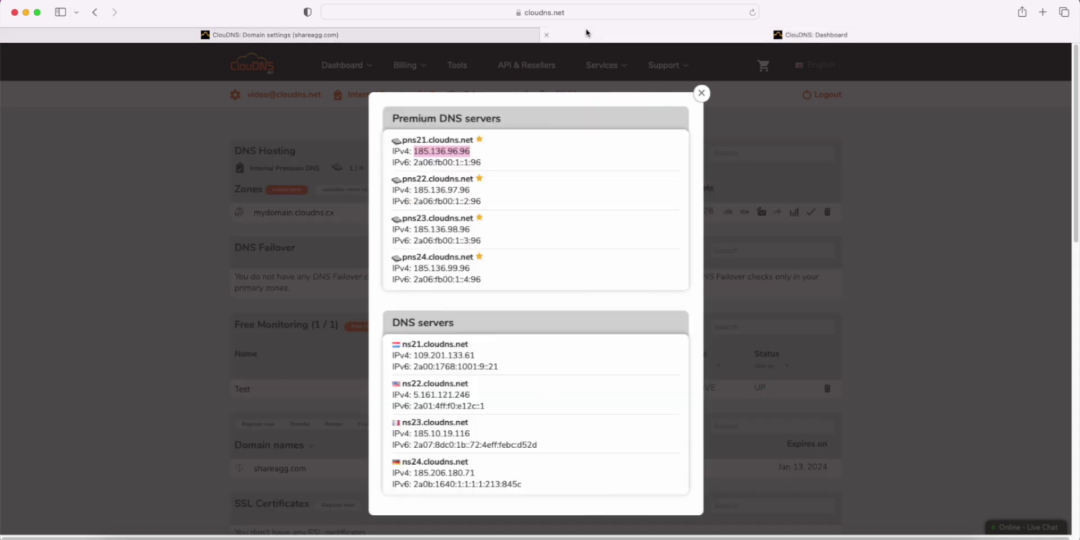
{"action": "left_click_drag", "start_coordinate": [415, 191], "coordinate": [470, 190]}
{"action": "key", "text": "super+c"}
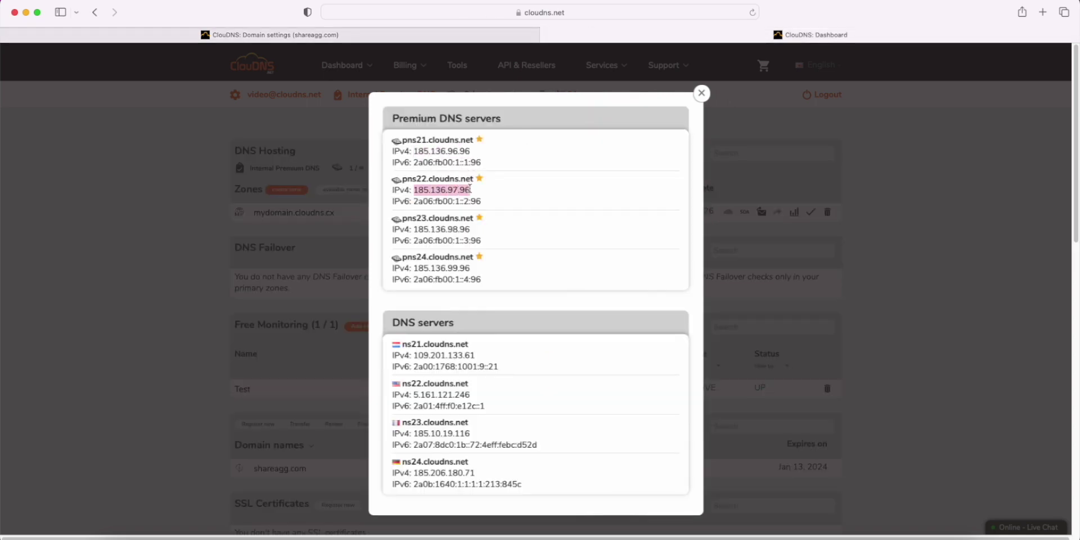
{"action": "left_click", "coordinate": [268, 32]}
{"action": "left_click", "coordinate": [441, 268]}
{"action": "key", "text": "super+v"}
{"action": "left_click", "coordinate": [543, 327]}
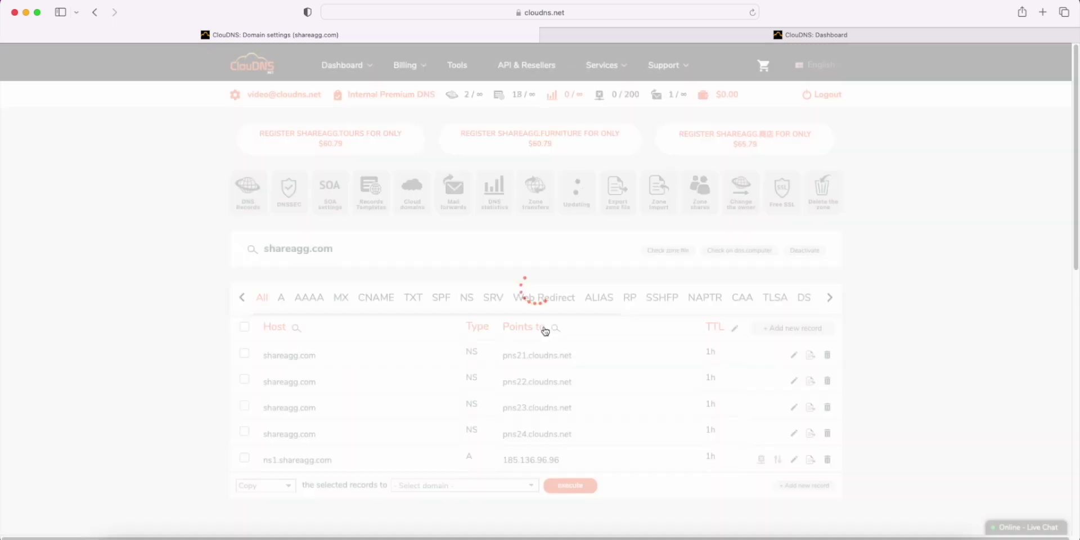
Step: Add an A record for ns3 pointing to 185.136.98.96
{"action": "left_click", "coordinate": [795, 328]}
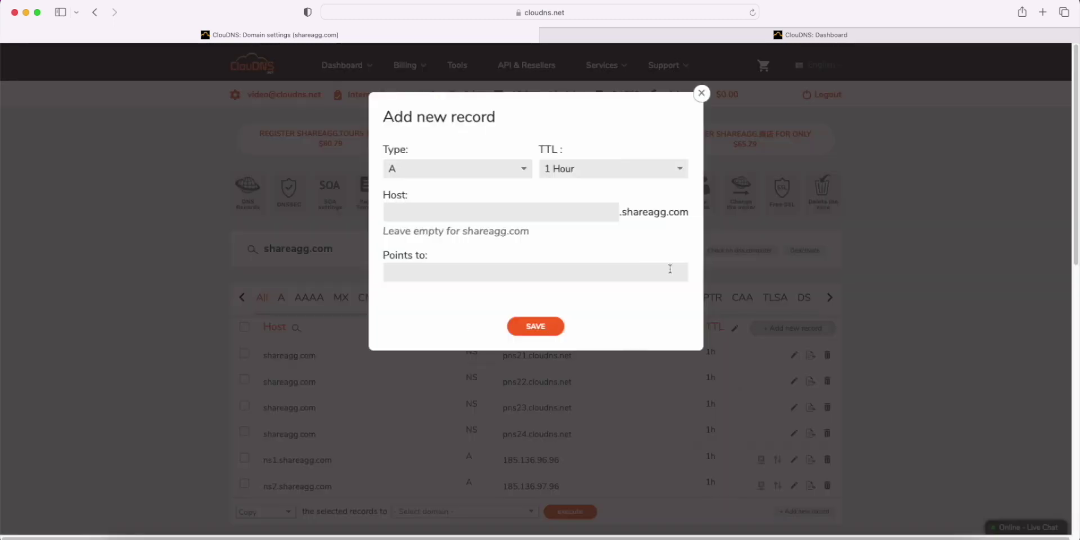
{"action": "left_click", "coordinate": [451, 217]}
{"action": "type", "text": "ns3"}
{"action": "left_click", "coordinate": [459, 271]}
{"action": "left_click", "coordinate": [586, 35]}
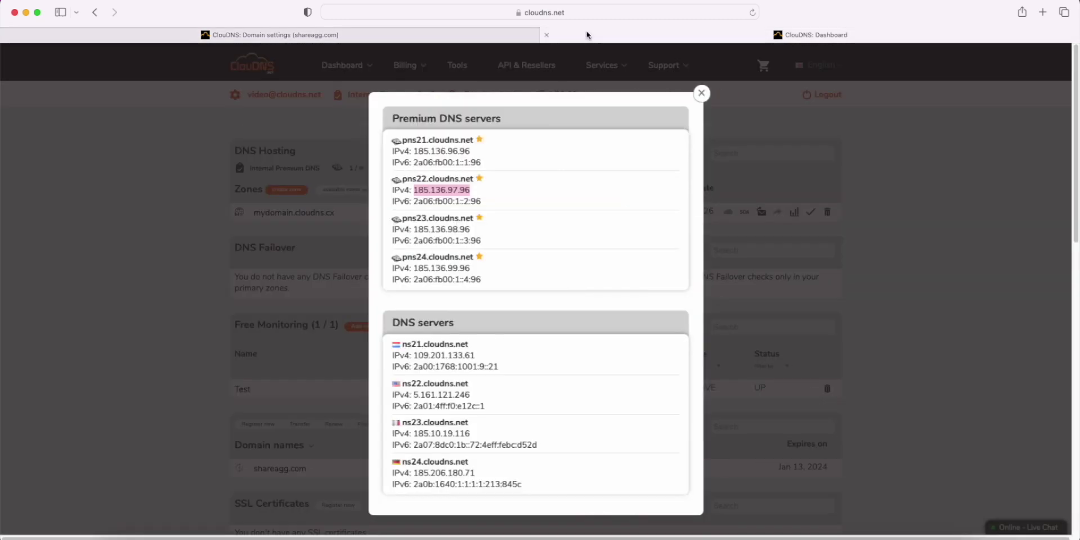
{"action": "left_click_drag", "start_coordinate": [415, 229], "coordinate": [467, 226]}
{"action": "key", "text": "super+c"}
{"action": "left_click", "coordinate": [368, 35]}
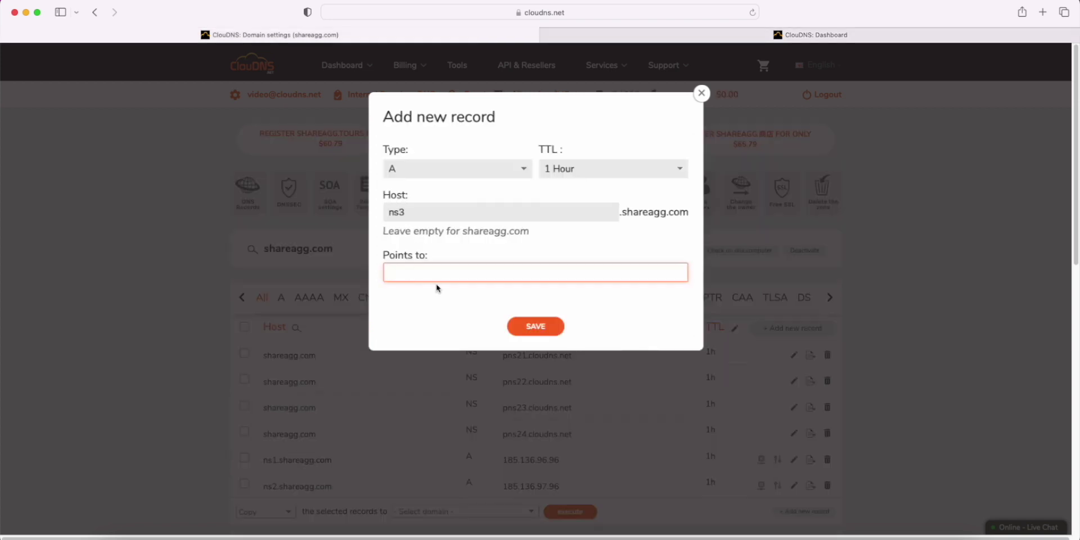
{"action": "key", "text": "super+v"}
{"action": "left_click", "coordinate": [534, 327]}
{"action": "left_click", "coordinate": [794, 328]}
Step: Add an A record for ns4 pointing to 185.136.99.96
{"action": "left_click", "coordinate": [449, 204]}
{"action": "type", "text": "ns"}
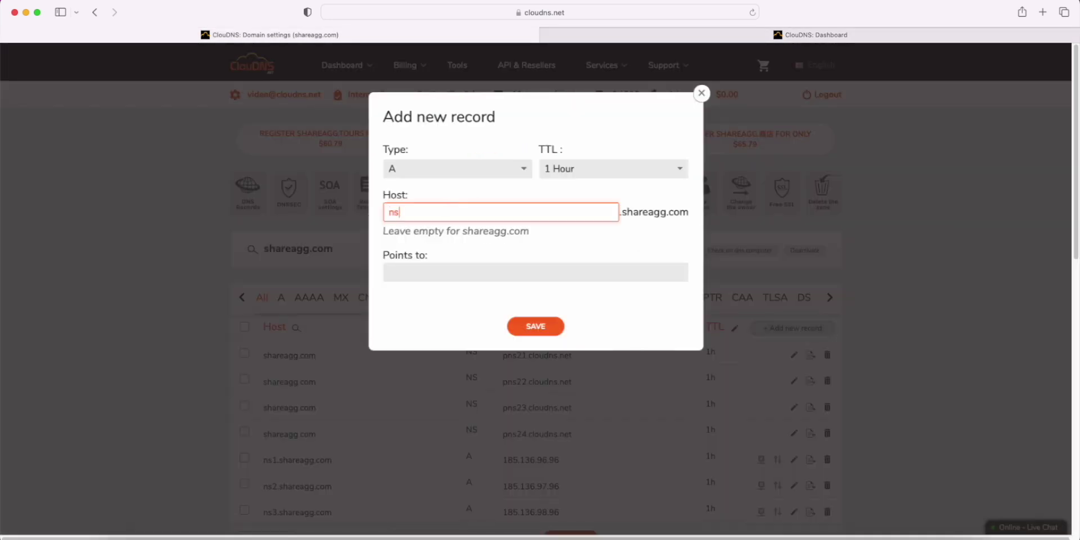
{"action": "type", "text": "4"}
{"action": "left_click", "coordinate": [583, 36]}
{"action": "left_click_drag", "start_coordinate": [415, 268], "coordinate": [468, 267]}
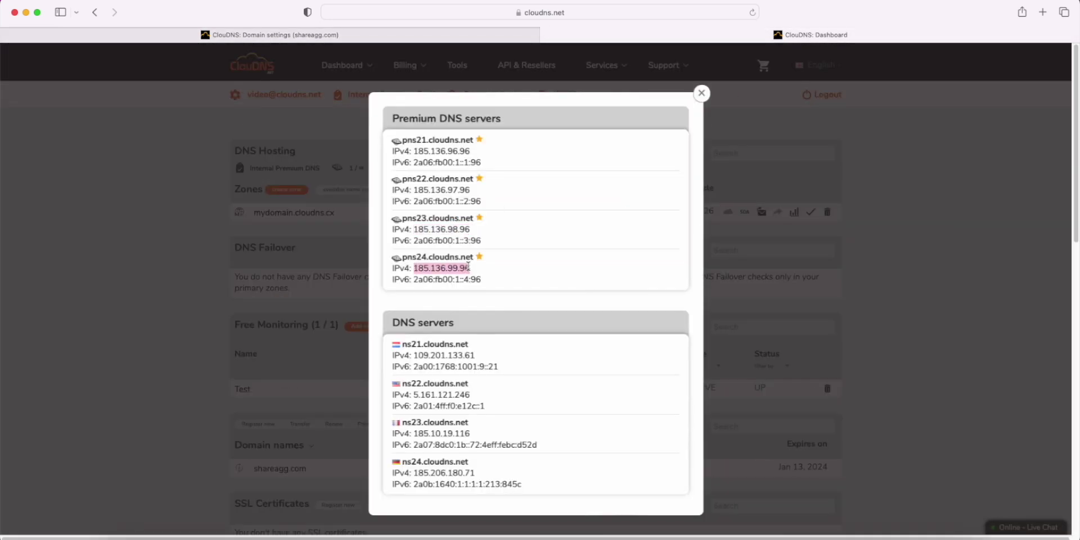
{"action": "key", "text": "super+c"}
{"action": "left_click", "coordinate": [284, 35]}
{"action": "key", "text": "super+v"}
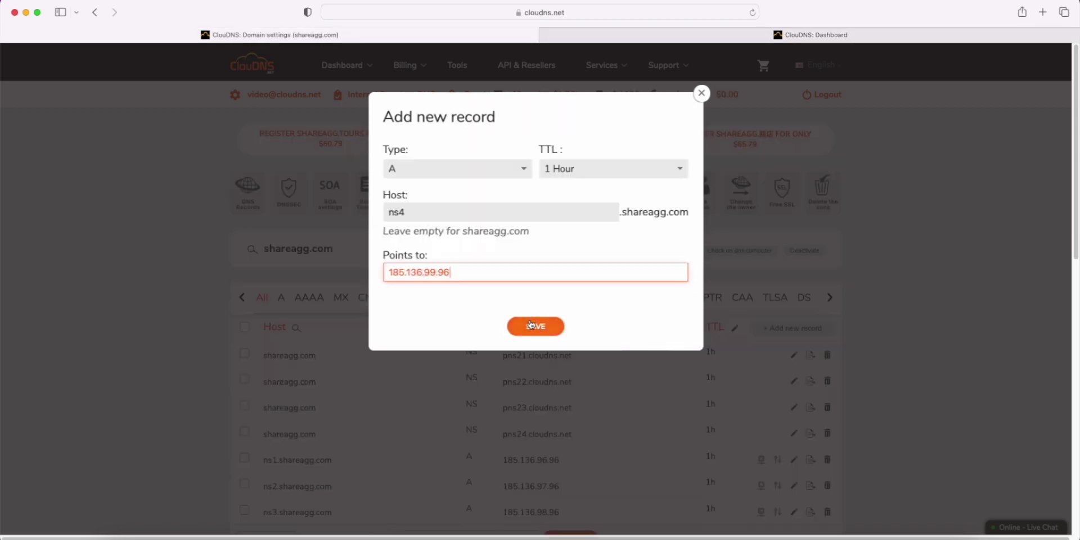
{"action": "left_click", "coordinate": [535, 325]}
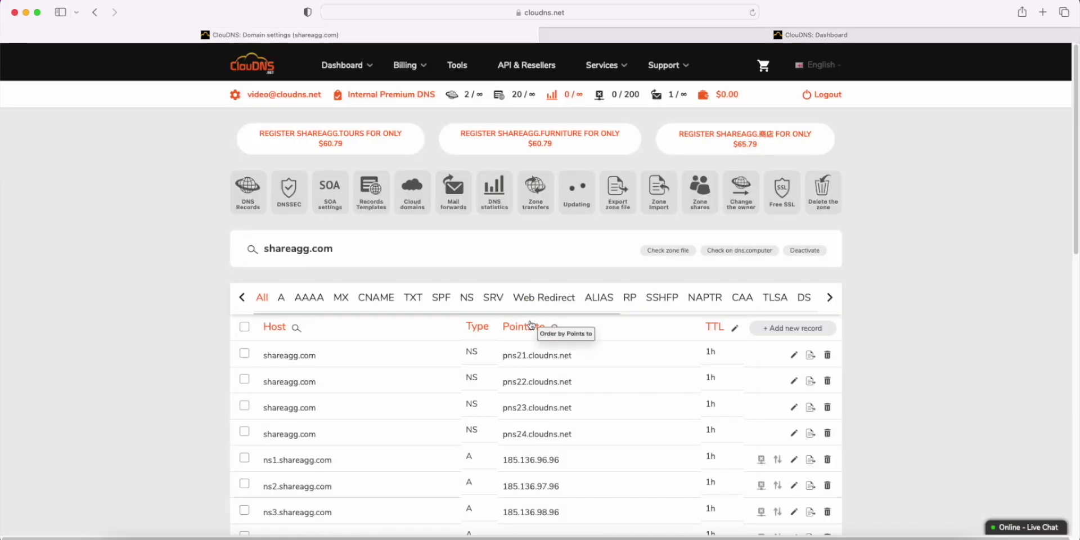
Step: Change the first two NS records from pns21/pns22.cloudns.net to ns1.shareagg.com and ns2.shareagg.com
{"action": "scroll", "coordinate": [975, 287], "scroll_direction": "down", "scroll_amount": 2}
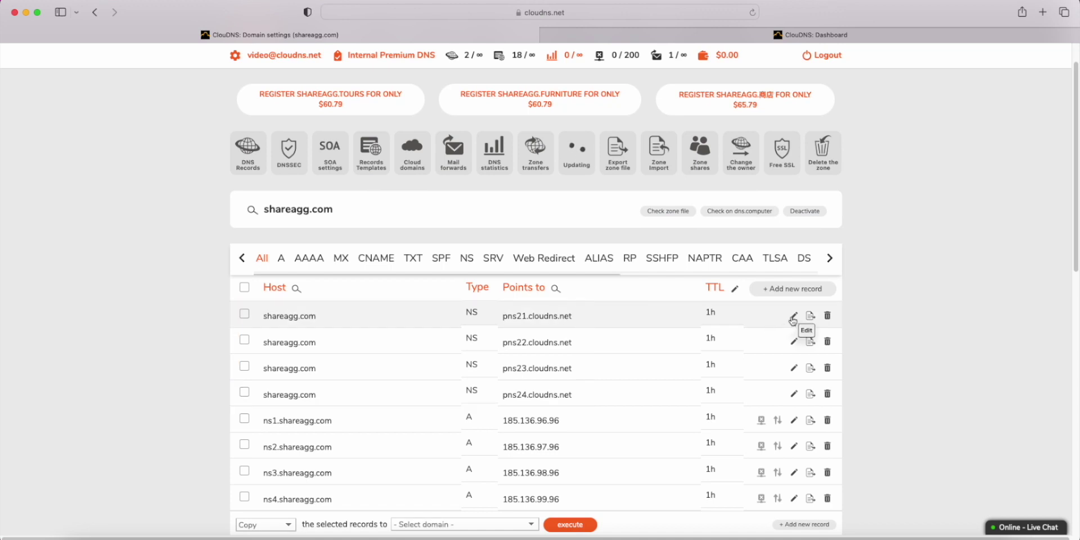
{"action": "left_click", "coordinate": [794, 318]}
{"action": "left_click_drag", "start_coordinate": [470, 297], "coordinate": [372, 292]}
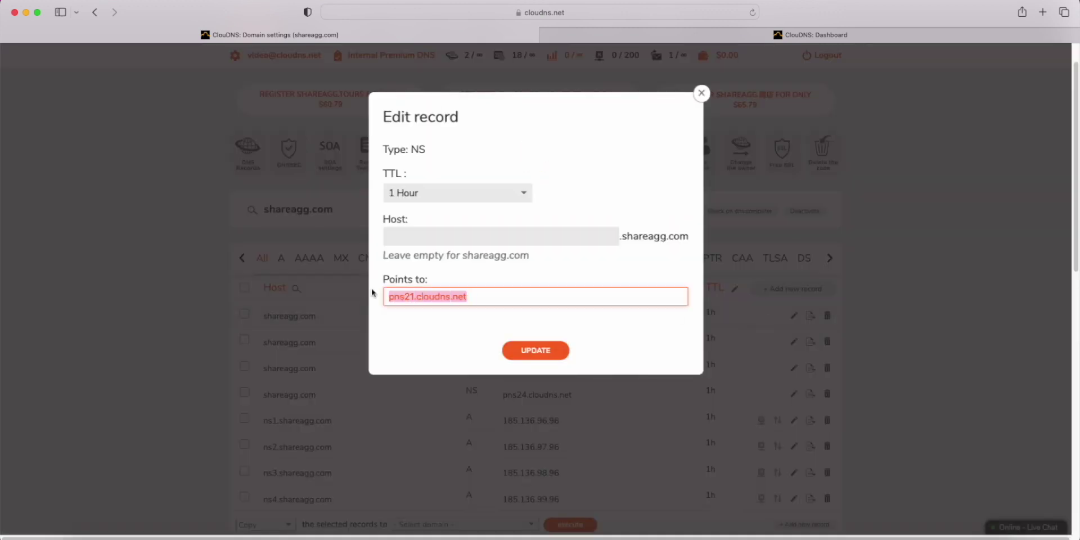
{"action": "type", "text": "ns1.sha"}
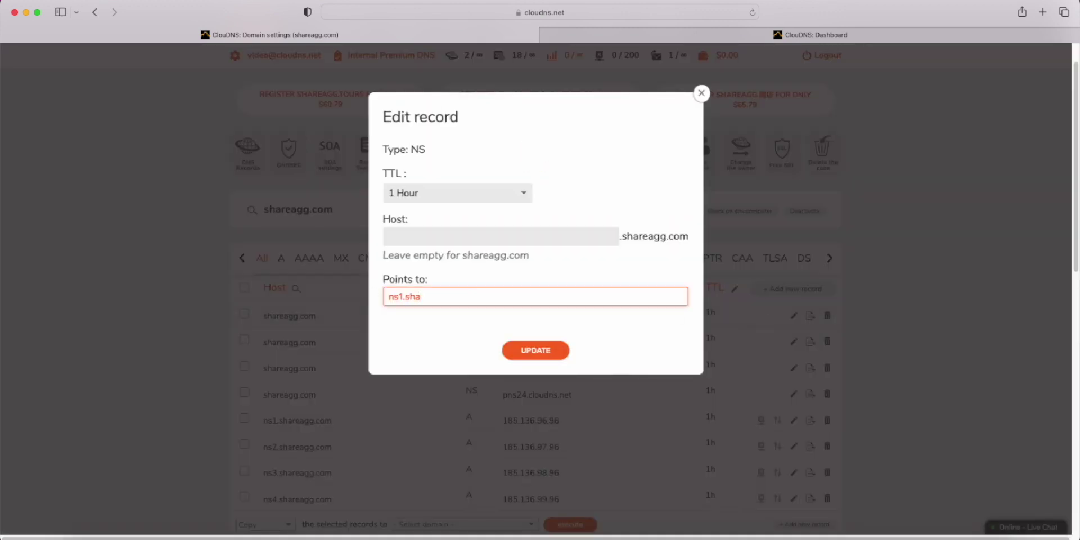
{"action": "type", "text": "reagg.com"}
{"action": "left_click", "coordinate": [543, 353]}
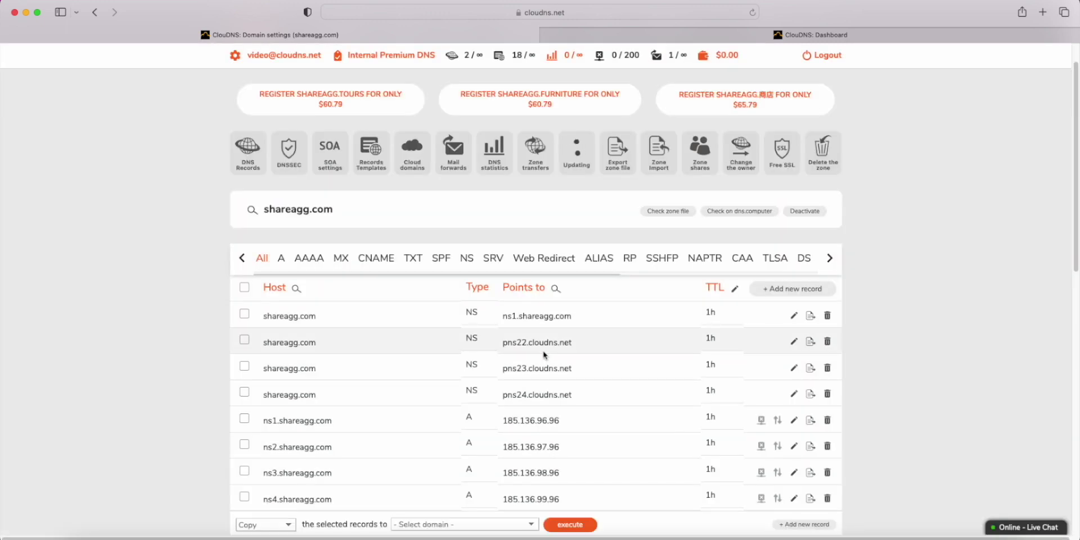
{"action": "left_click", "coordinate": [794, 342]}
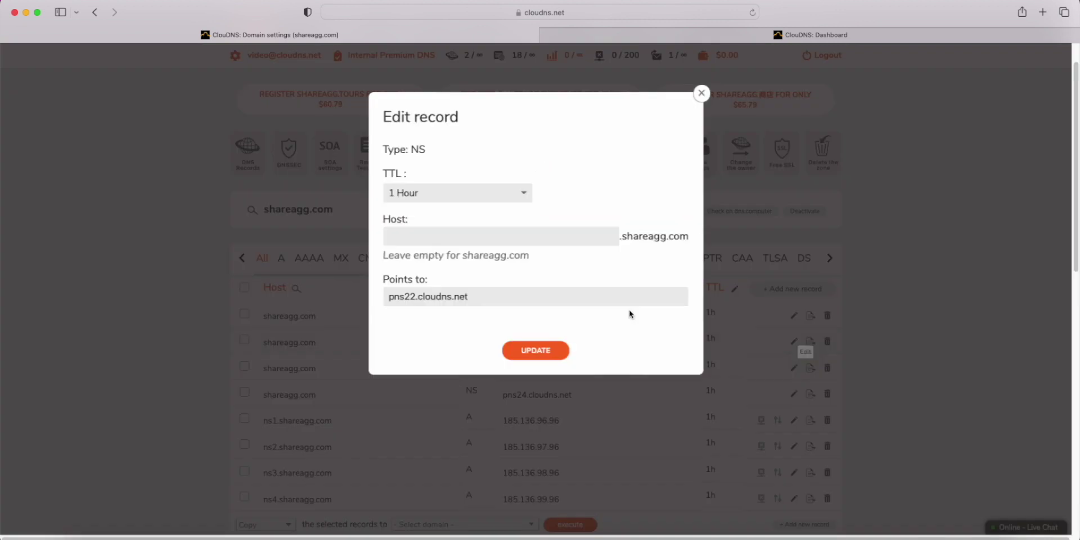
{"action": "left_click_drag", "start_coordinate": [597, 297], "coordinate": [364, 301]}
{"action": "key", "text": "cmd+v"}
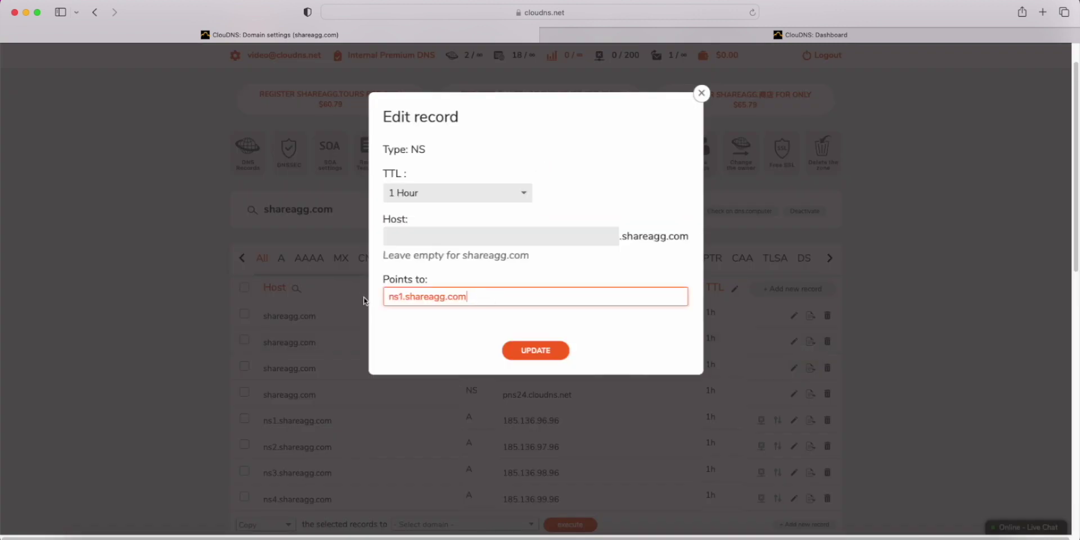
{"action": "left_click", "coordinate": [401, 291]}
{"action": "key", "text": "BackSpace"}
{"action": "type", "text": "2"}
{"action": "left_click", "coordinate": [531, 350]}
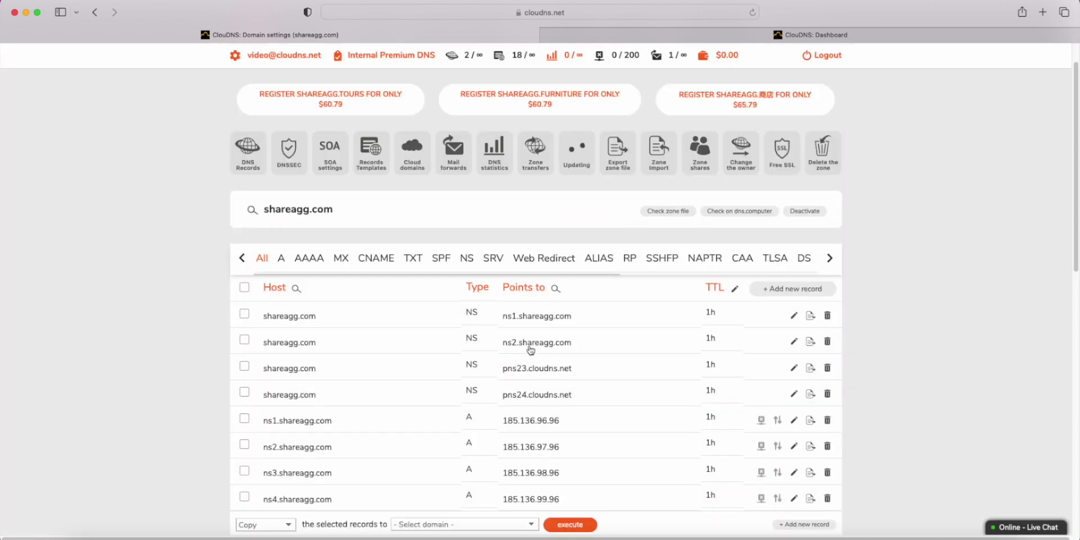
Step: Change the remaining NS records from pns23/pns24.cloudns.net to ns3.shareagg.com and ns4.shareagg.com
{"action": "left_click", "coordinate": [794, 368]}
{"action": "left_click_drag", "start_coordinate": [480, 299], "coordinate": [373, 289]}
{"action": "key", "text": "cmd+v"}
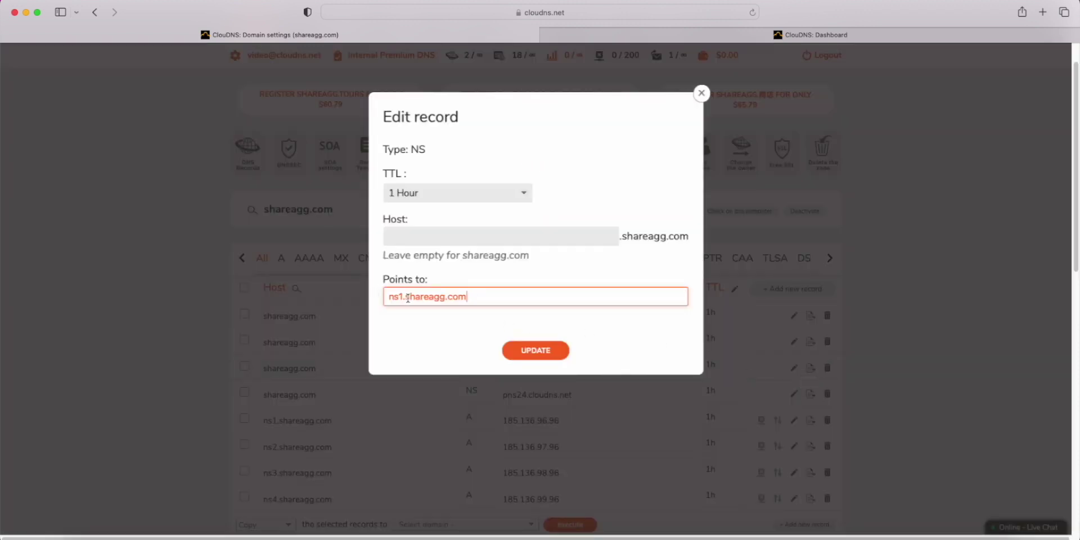
{"action": "left_click", "coordinate": [401, 296]}
{"action": "key", "text": "BackSpace"}
{"action": "type", "text": "3"}
{"action": "left_click", "coordinate": [535, 350]}
{"action": "left_click", "coordinate": [793, 394]}
{"action": "left_click_drag", "start_coordinate": [479, 298], "coordinate": [345, 290]}
{"action": "key", "text": "cmd+v"}
{"action": "left_click", "coordinate": [401, 296]}
{"action": "key", "text": "BackSpace"}
{"action": "type", "text": "4"}
{"action": "left_click", "coordinate": [536, 350]}
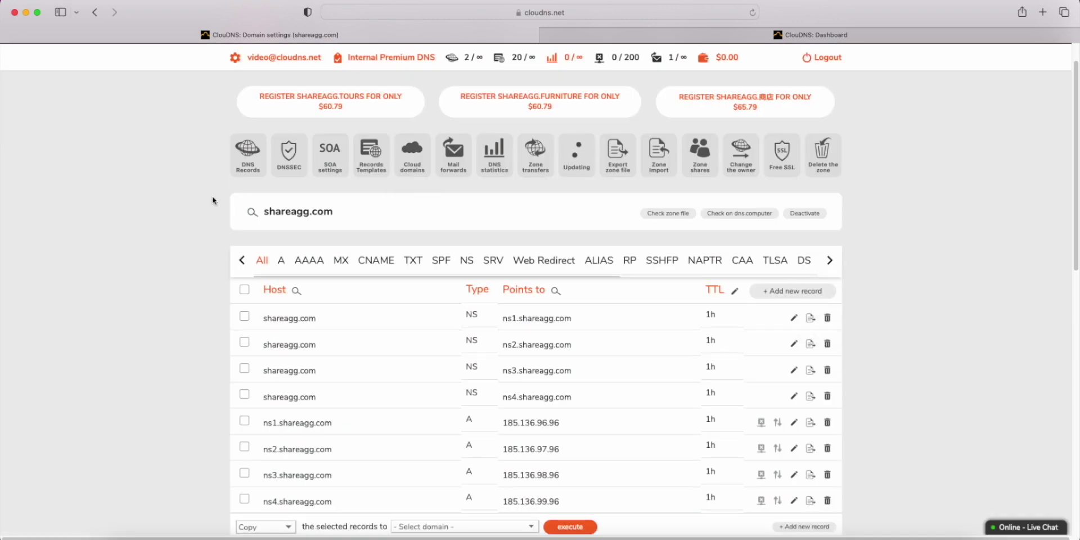
{"action": "scroll", "coordinate": [213, 199], "scroll_direction": "up", "scroll_amount": 1}
Step: Go to the shareagg.com domain's name server settings from the ClouDNS dashboard
{"action": "left_click", "coordinate": [248, 62]}
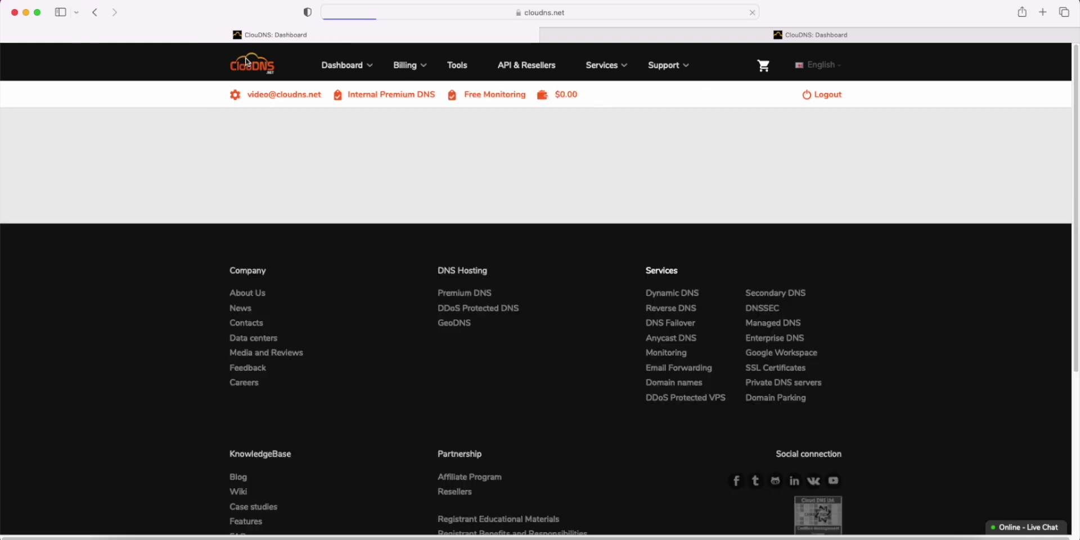
{"action": "scroll", "coordinate": [184, 242], "scroll_direction": "down", "scroll_amount": 2}
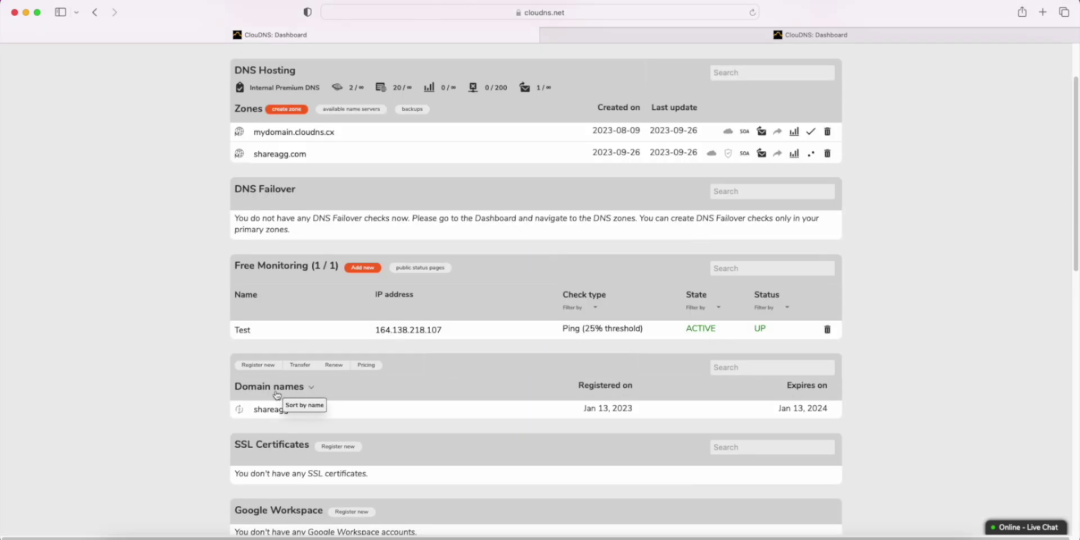
{"action": "left_click", "coordinate": [276, 410]}
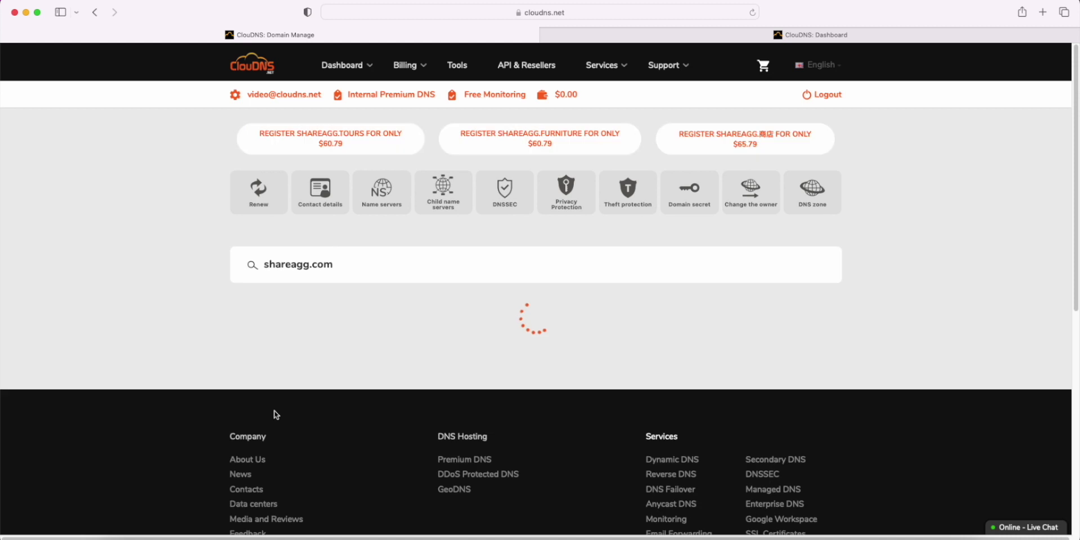
{"action": "left_click", "coordinate": [379, 208]}
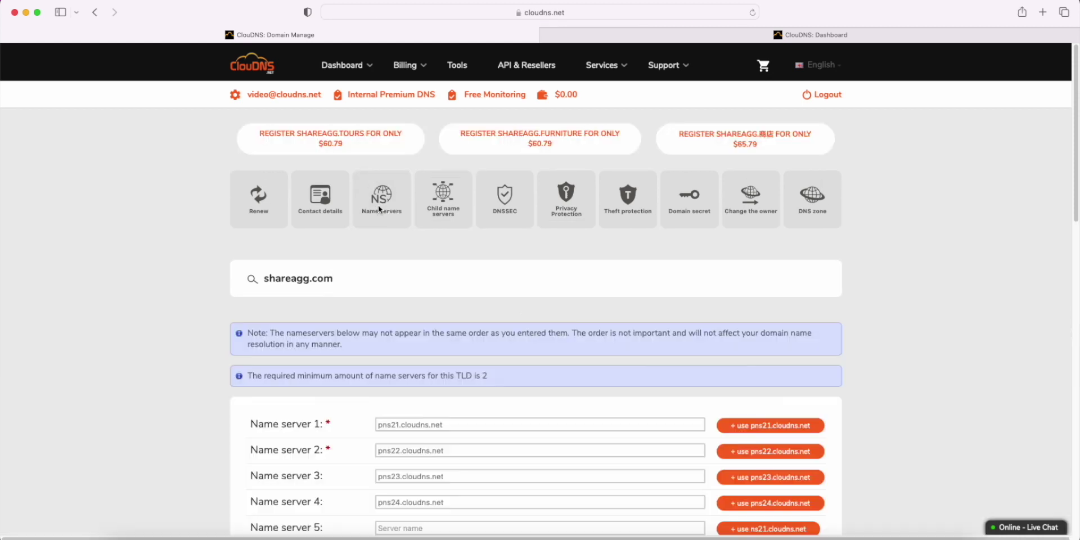
{"action": "scroll", "coordinate": [378, 205], "scroll_direction": "down", "scroll_amount": 3}
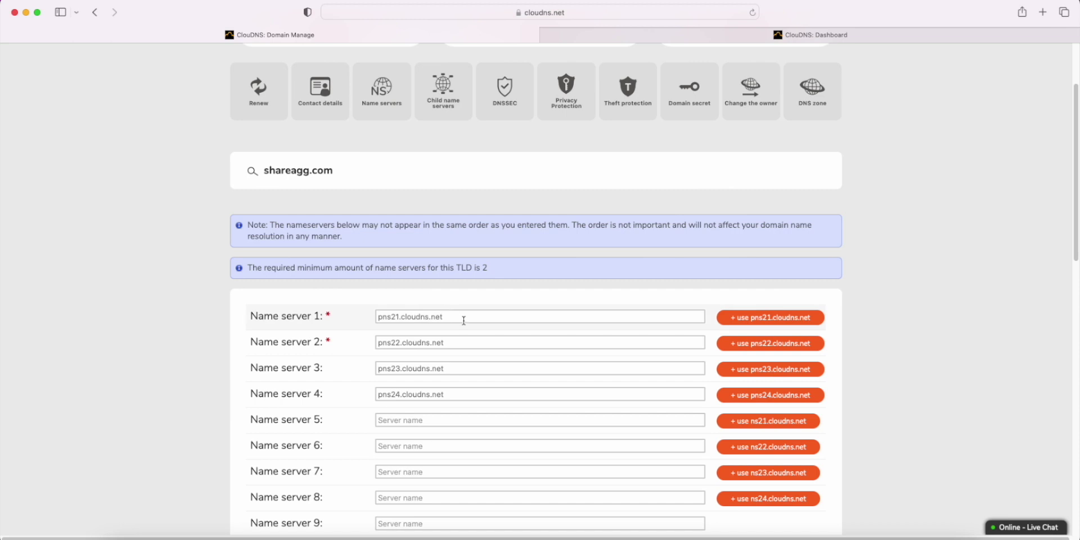
Step: Set name servers 1 and 2 to ns1.shareagg.com and ns2.shareagg.com
{"action": "left_click_drag", "start_coordinate": [457, 317], "coordinate": [381, 312]}
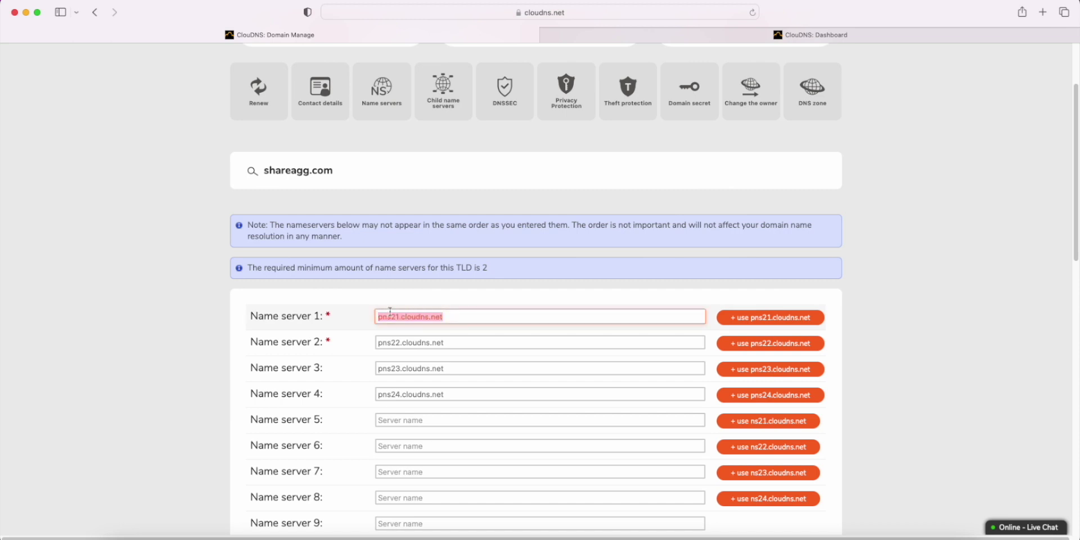
{"action": "type", "text": "ns1.shareagg.com"}
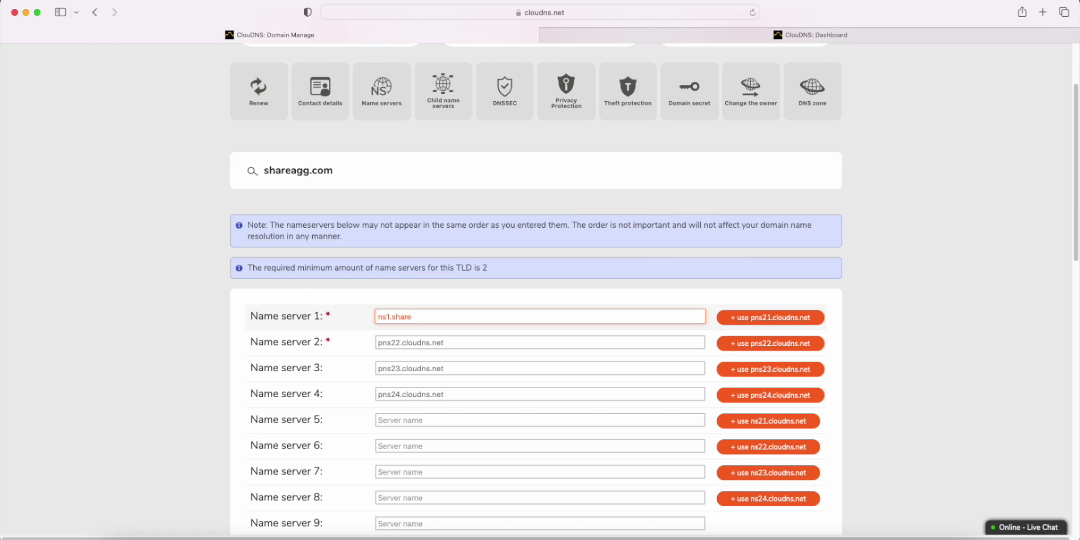
{"action": "triple_click", "coordinate": [400, 320]}
{"action": "key", "text": "Tab"}
{"action": "key", "text": "super+v"}
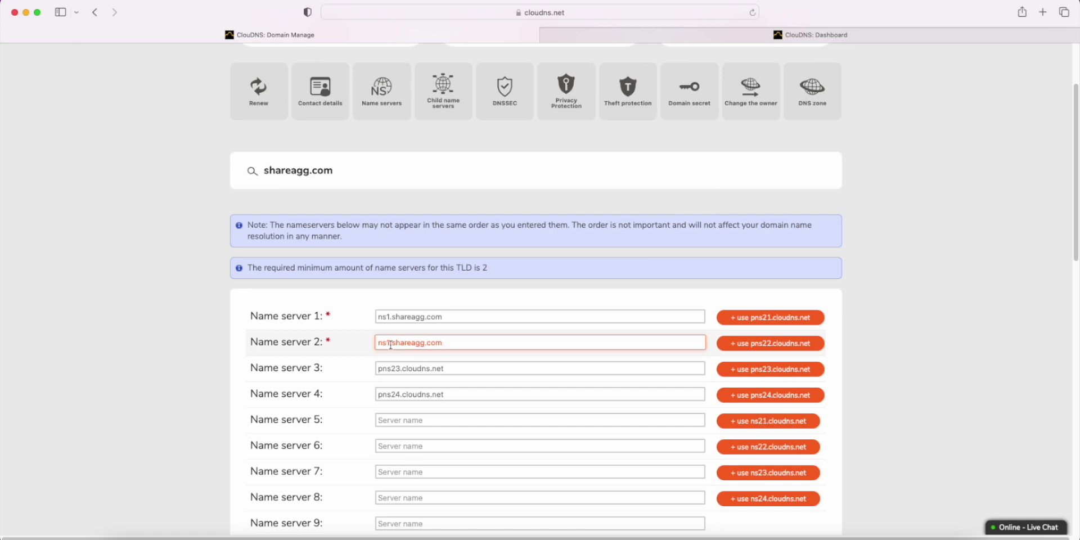
{"action": "left_click", "coordinate": [390, 345]}
{"action": "key", "text": "BackSpace"}
{"action": "type", "text": "2"}
Step: Set name servers 3 and 4 to ns3.shareagg.com and ns4.shareagg.com, then save
{"action": "key", "text": "Tab"}
{"action": "type", "text": "ns2.shareagg.com"}
{"action": "left_click", "coordinate": [391, 370]}
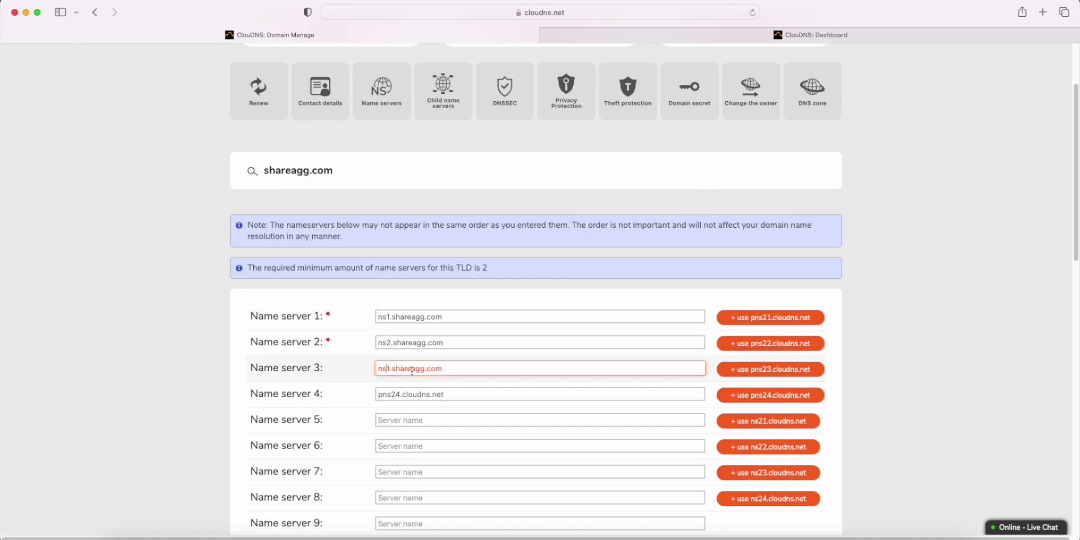
{"action": "key", "text": "BackSpace"}
{"action": "type", "text": "3"}
{"action": "key", "text": "Tab"}
{"action": "type", "text": "ns3.shareagg.com"}
{"action": "left_click", "coordinate": [390, 396]}
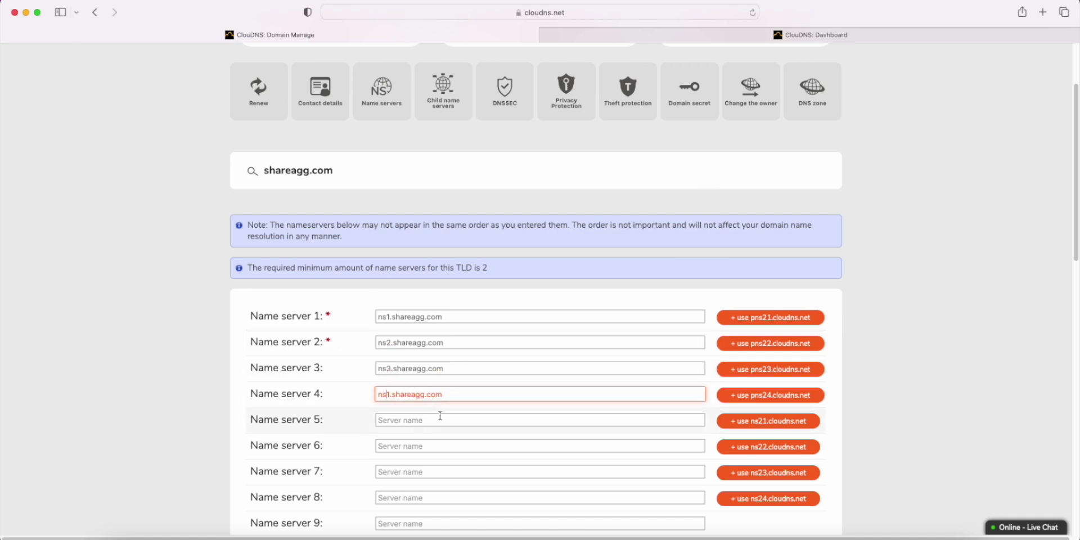
{"action": "key", "text": "BackSpace"}
{"action": "type", "text": "4"}
{"action": "scroll", "coordinate": [545, 356], "scroll_direction": "down", "scroll_amount": 8}
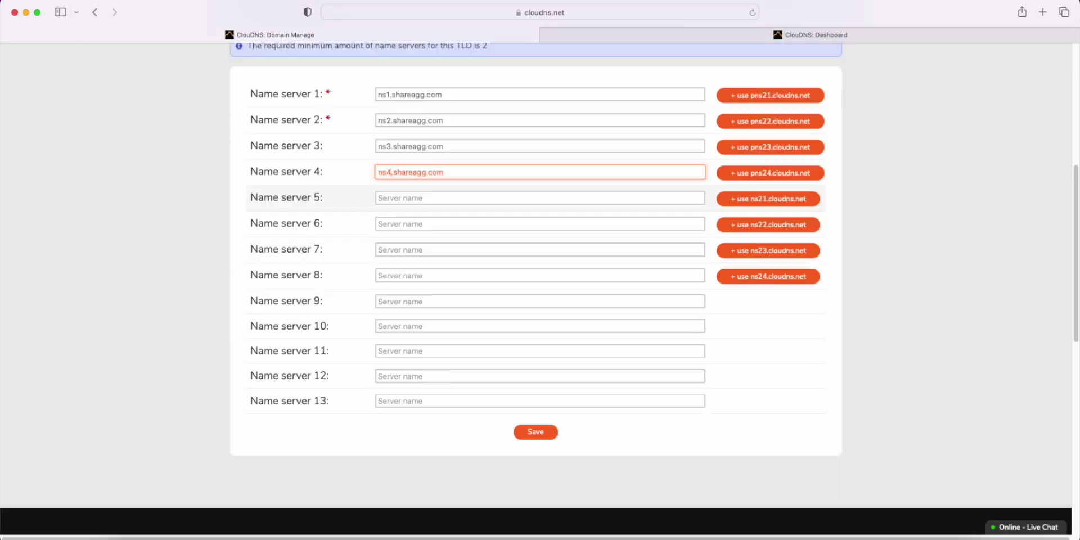
{"action": "left_click", "coordinate": [539, 298]}
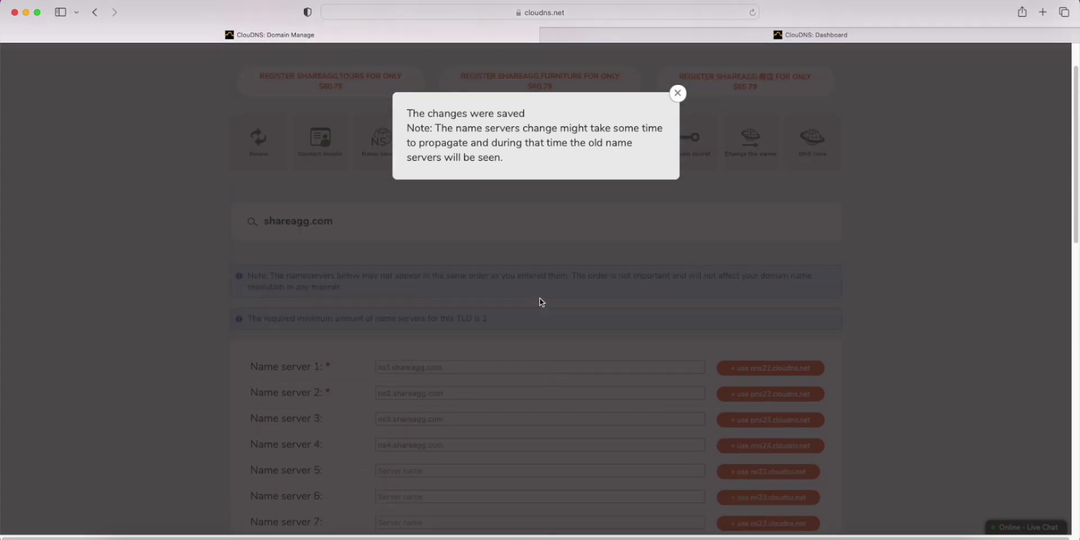
Step: Dismiss the changes-saved notice and view ClouDNS's available name servers list (pns21–pns24, ns21–ns24)
{"action": "left_click", "coordinate": [678, 93]}
{"action": "left_click", "coordinate": [261, 68]}
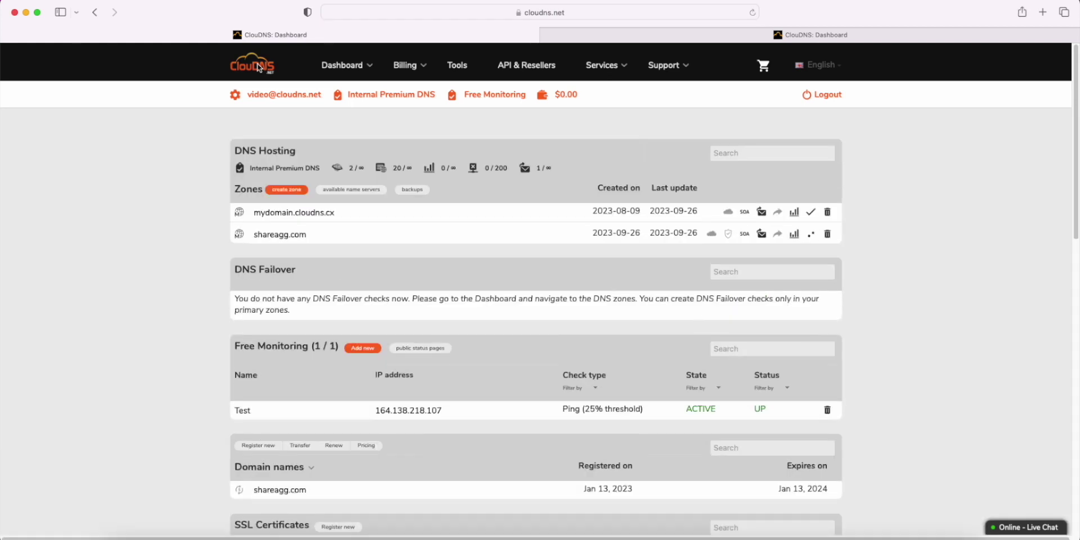
{"action": "left_click", "coordinate": [360, 191]}
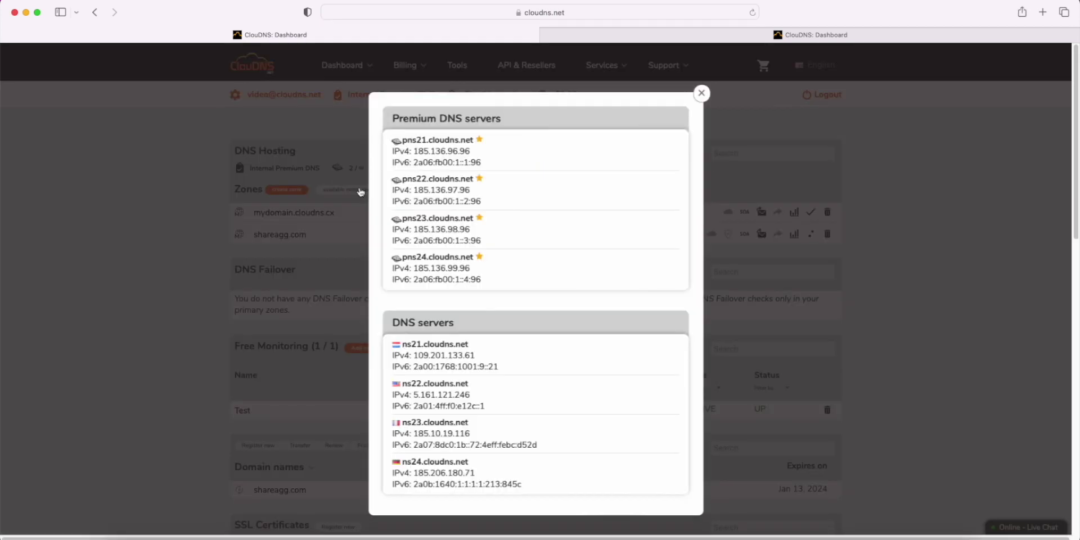